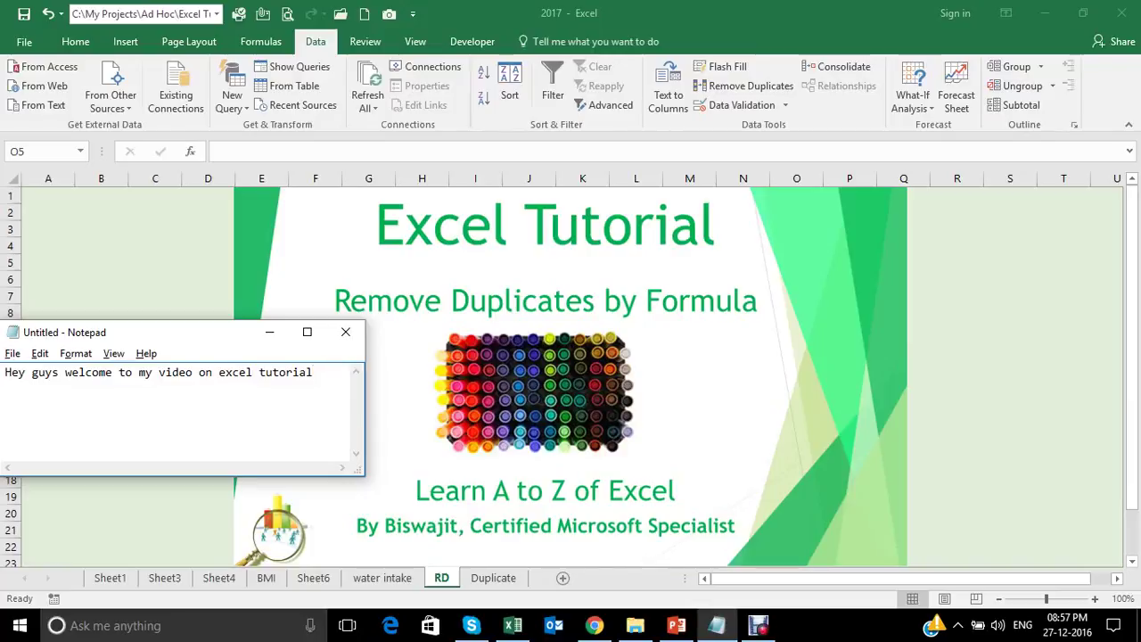
Step: Replace the Notepad caption with an intro about a duplicate-removing formula, then with 'sound interesting?? well lets see'
{"action": "key", "text": "ctrl+a"}
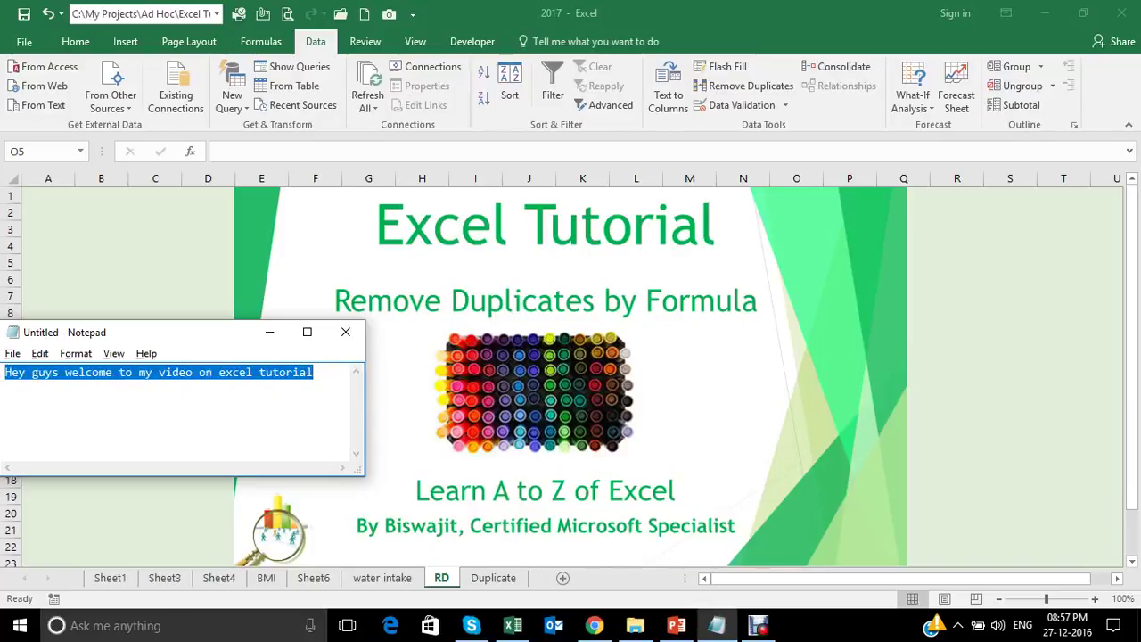
{"action": "type", "text": "In this "}
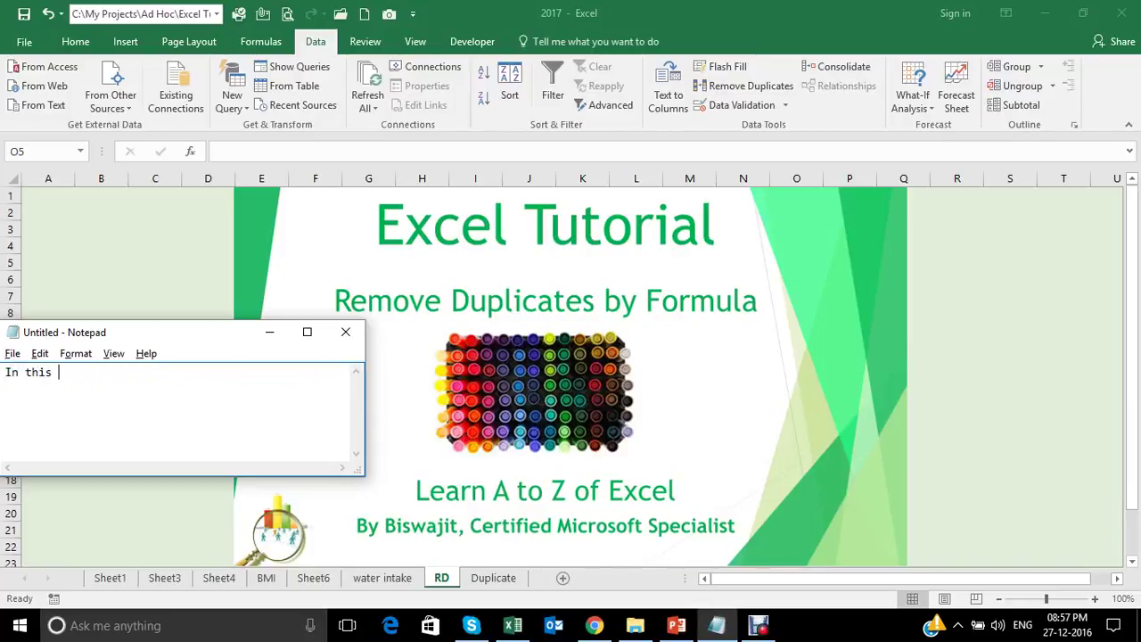
{"action": "type", "text": "video I wil"}
{"action": "type", "text": "l show yo"}
{"action": "type", "text": "u the "}
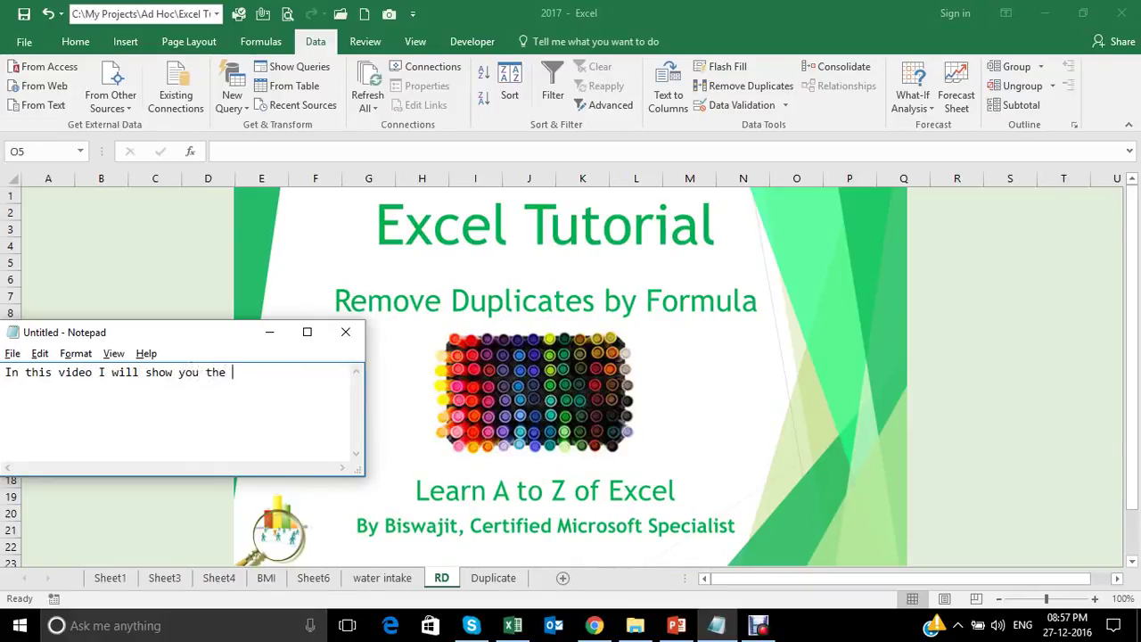
{"action": "type", "text": "formula to re"}
{"action": "type", "text": "mo"}
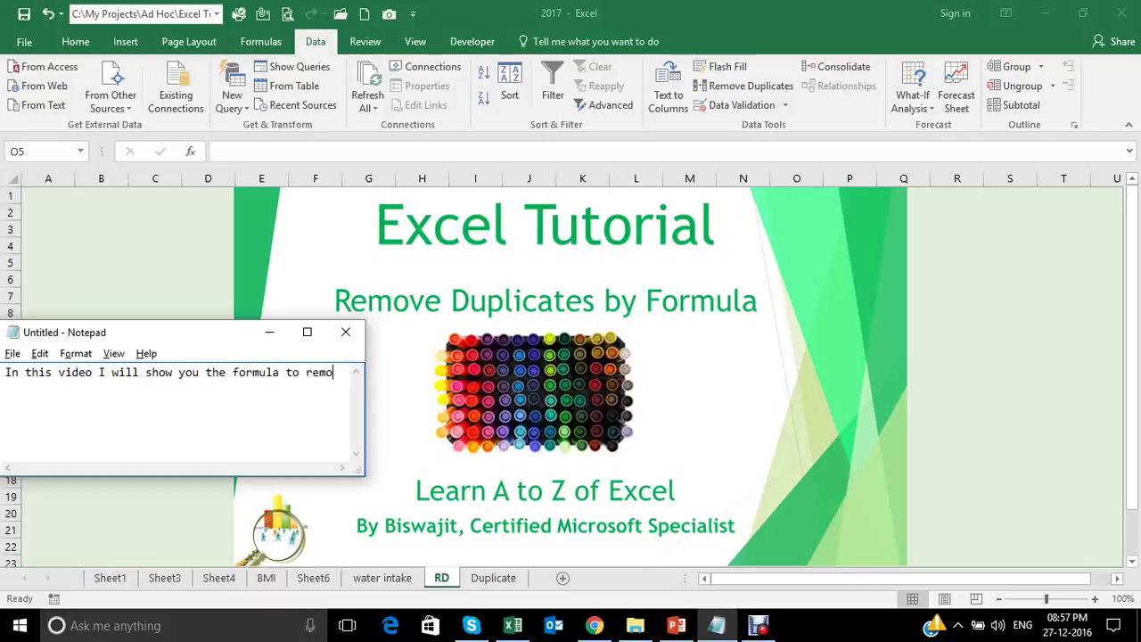
{"action": "type", "text": "ve duplicate"}
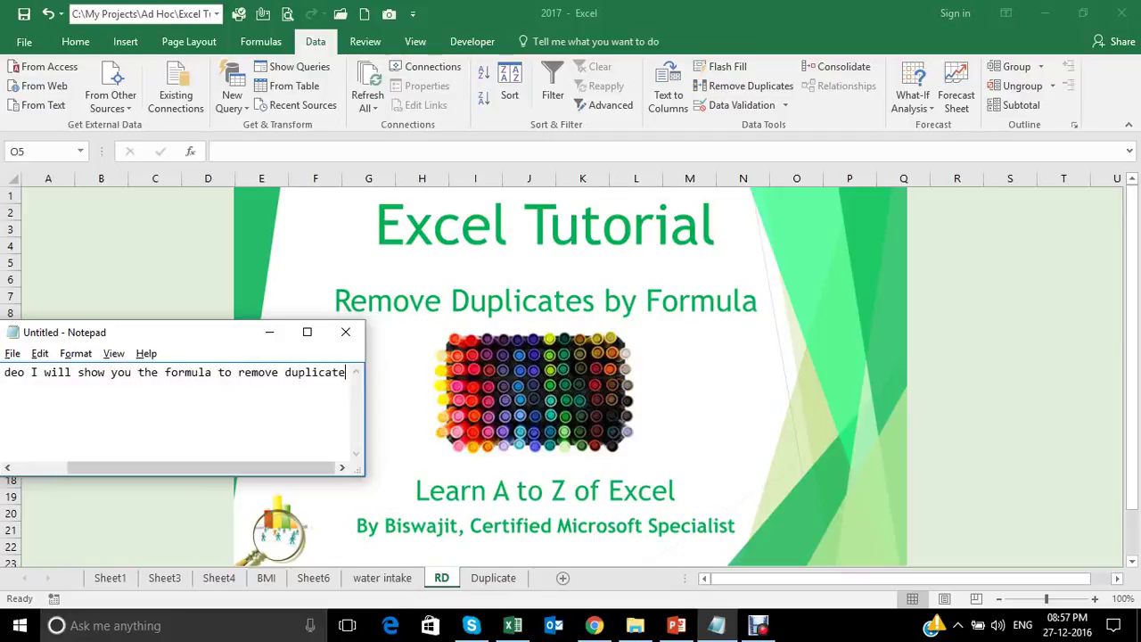
{"action": "type", "text": "s"}
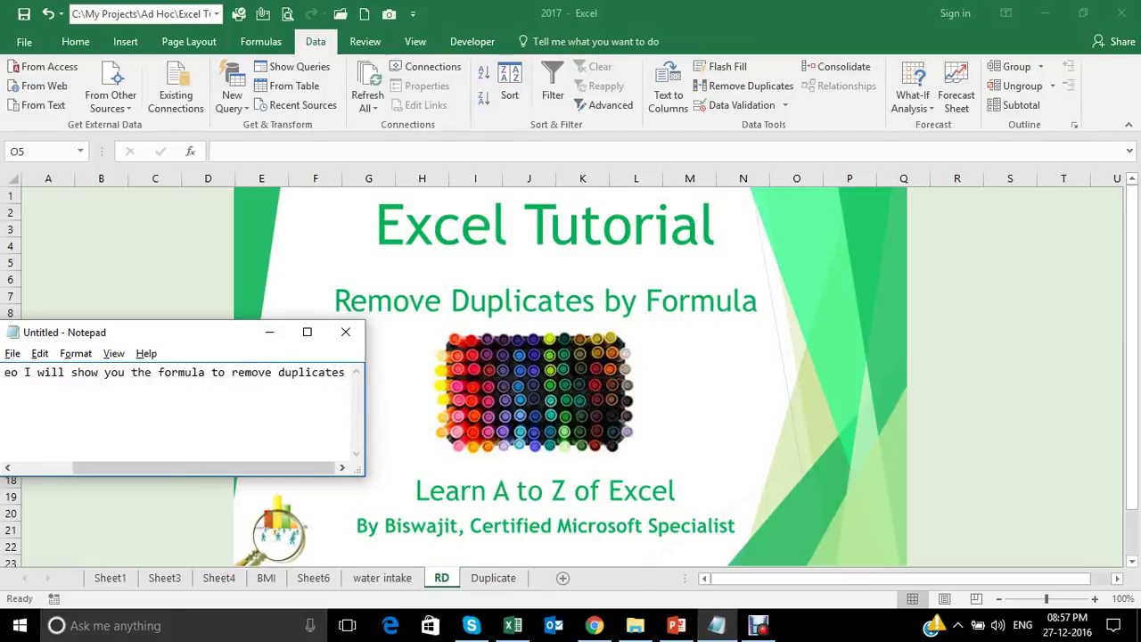
{"action": "key", "text": "ctrl+a"}
{"action": "type", "text": "sou"}
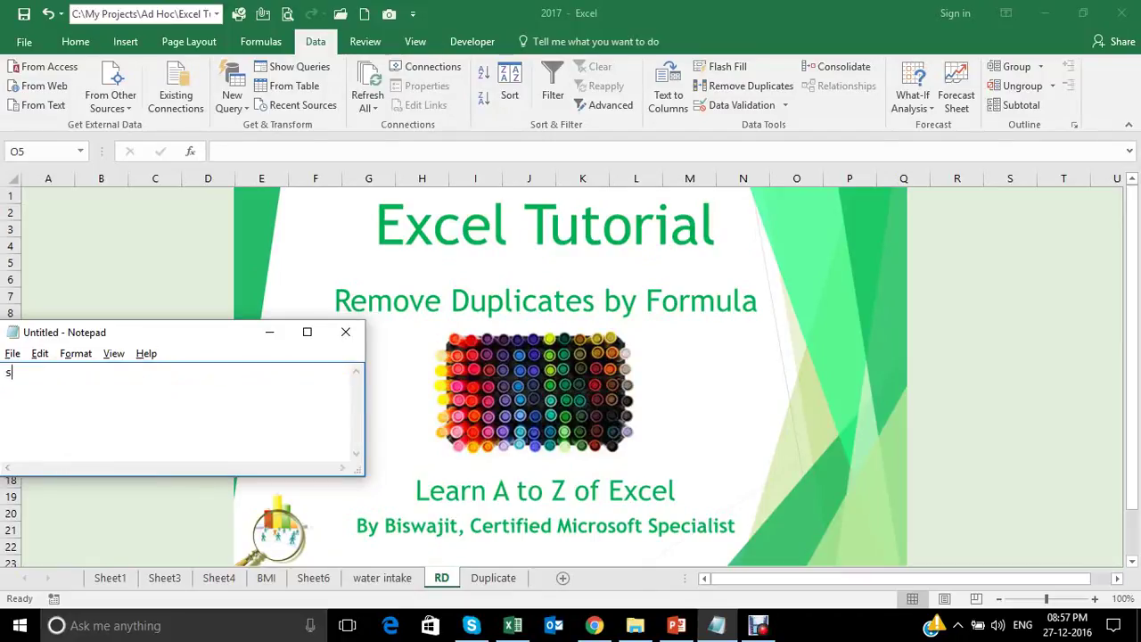
{"action": "type", "text": "nd interes"}
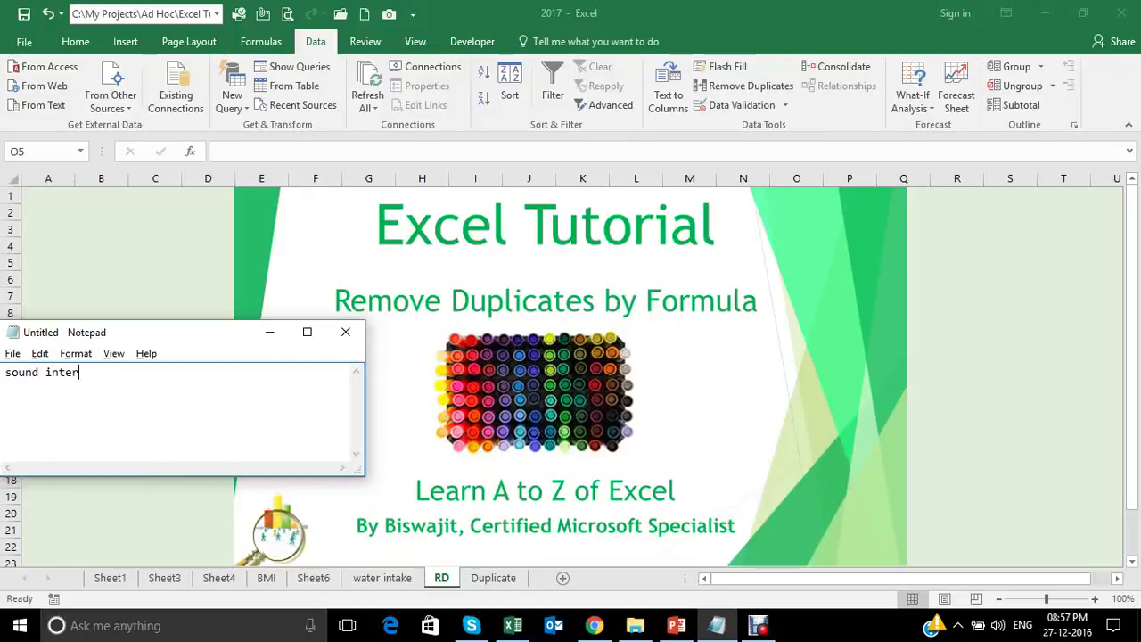
{"action": "type", "text": "ting"}
{"action": "type", "text": "??  "}
{"action": "type", "text": "well"}
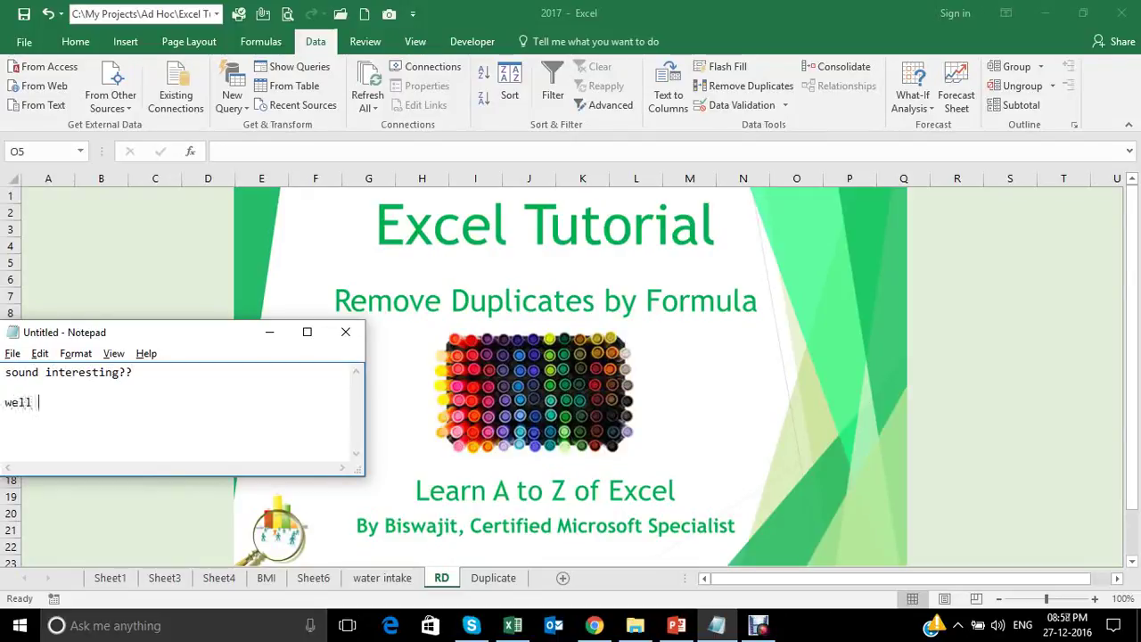
{"action": "type", "text": " let"}
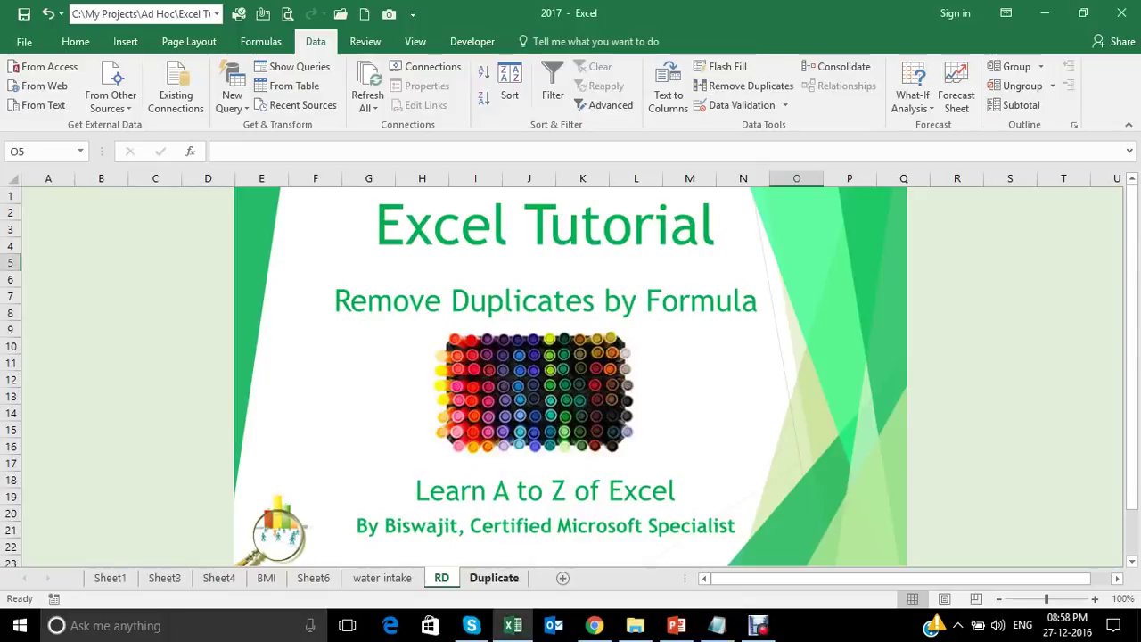
Step: Show the Duplicate sheet, then move the Notepad caption window to the screen middle and widen it
{"action": "left_click", "coordinate": [493, 578]}
{"action": "left_click_drag", "start_coordinate": [178, 332], "coordinate": [556, 320]}
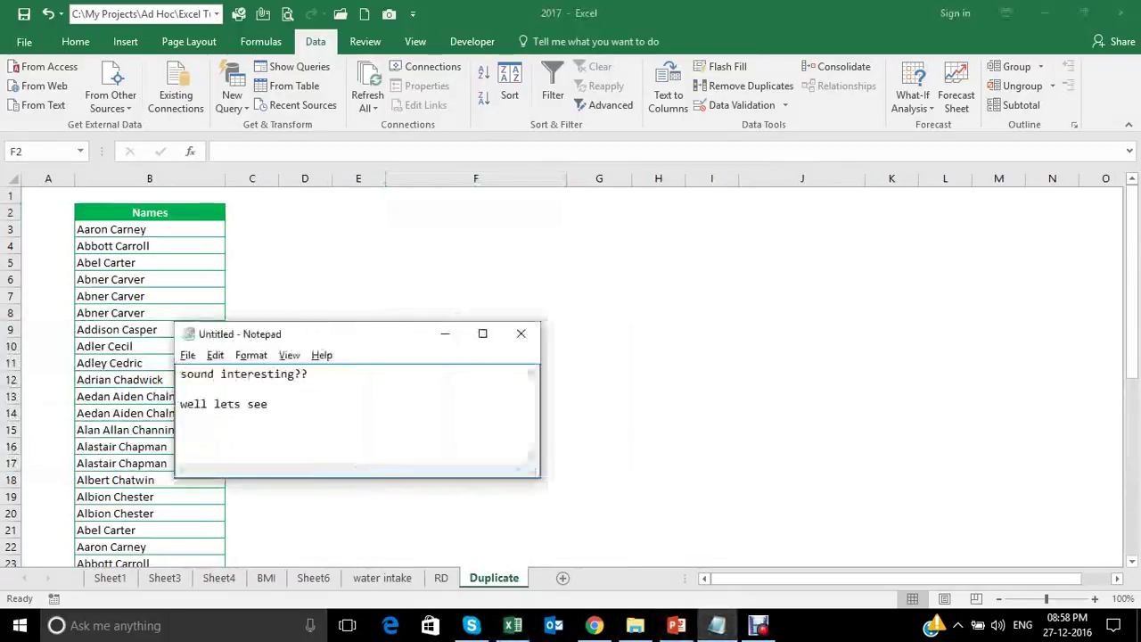
{"action": "left_click_drag", "start_coordinate": [743, 393], "coordinate": [1009, 393]}
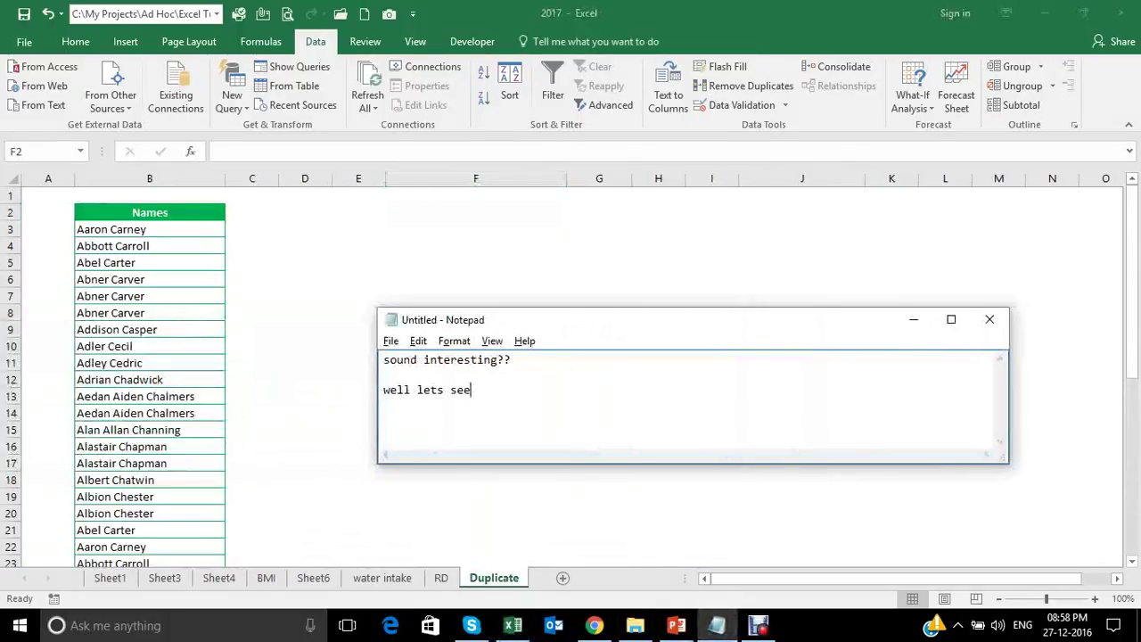
Step: Rewrite the caption: the names list has many duplicates, removable with the ribbon's Remove Duplicates function
{"action": "key", "text": "ctrl+a"}
{"action": "type", "text": "t"}
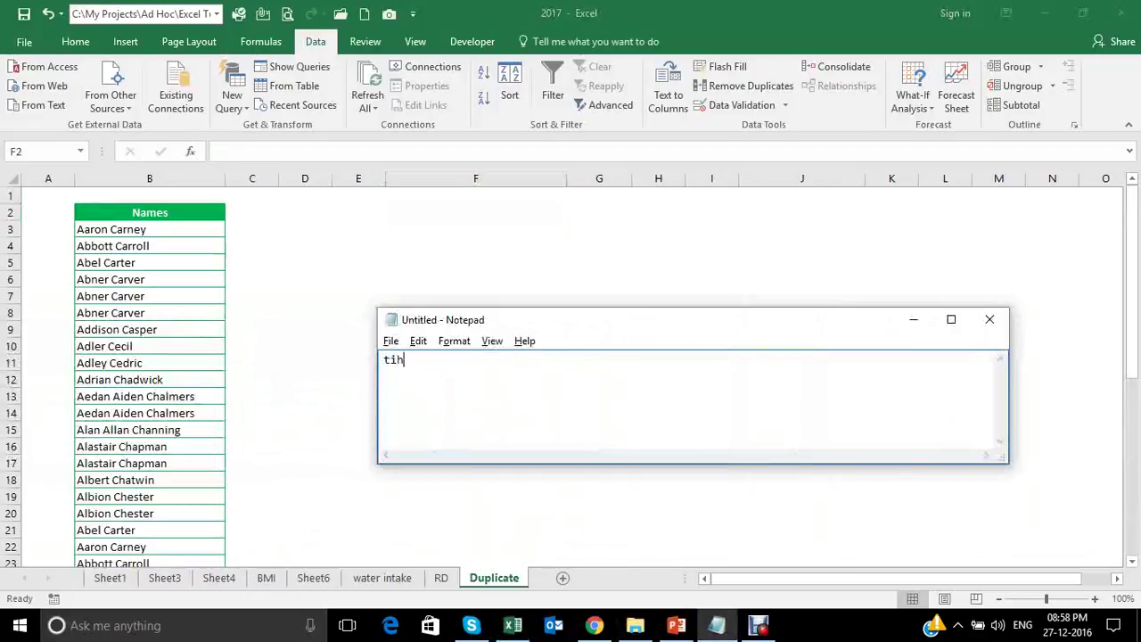
{"action": "key", "text": "BackSpace"}
{"action": "type", "text": "s list "}
{"action": "type", "text": "of name"}
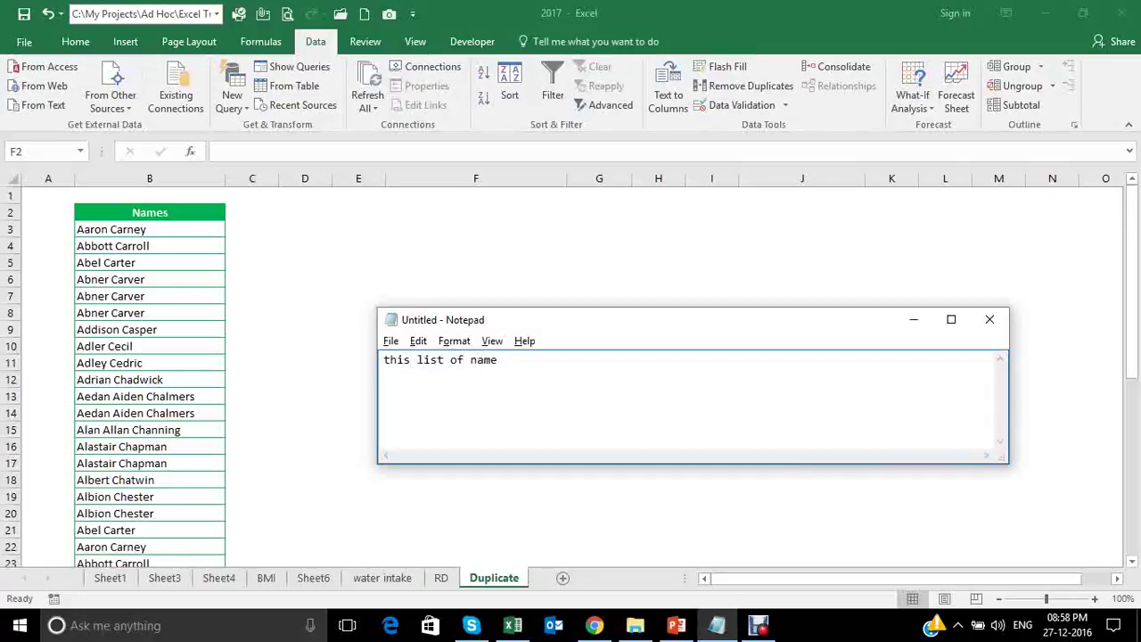
{"action": "type", "text": " has many du"}
{"action": "type", "text": "plicates"}
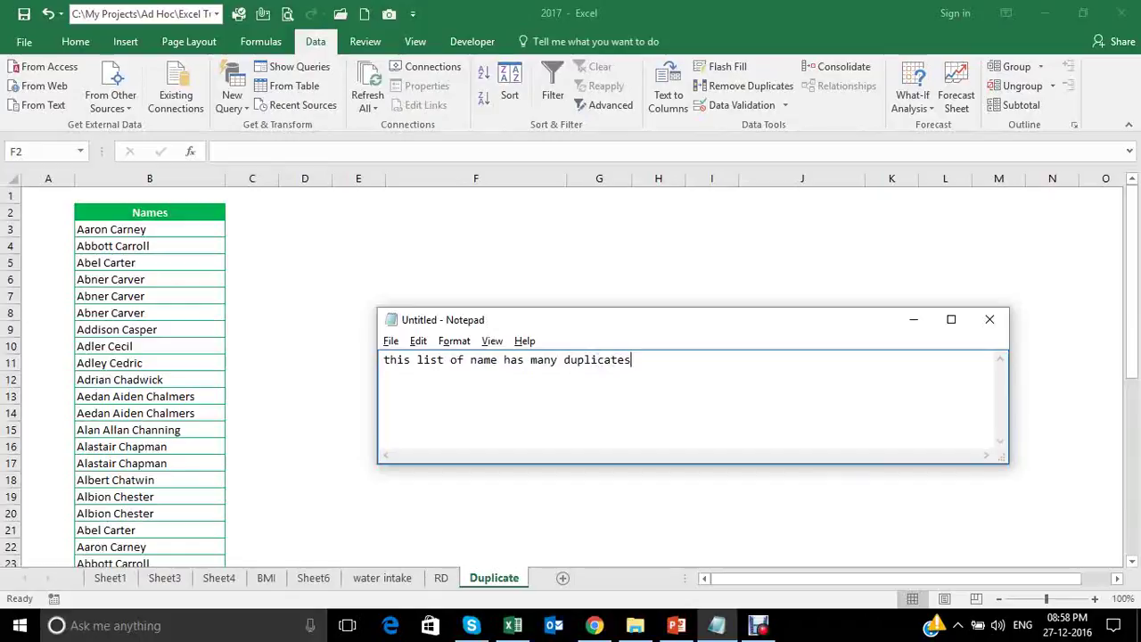
{"action": "type", "text": ", we"}
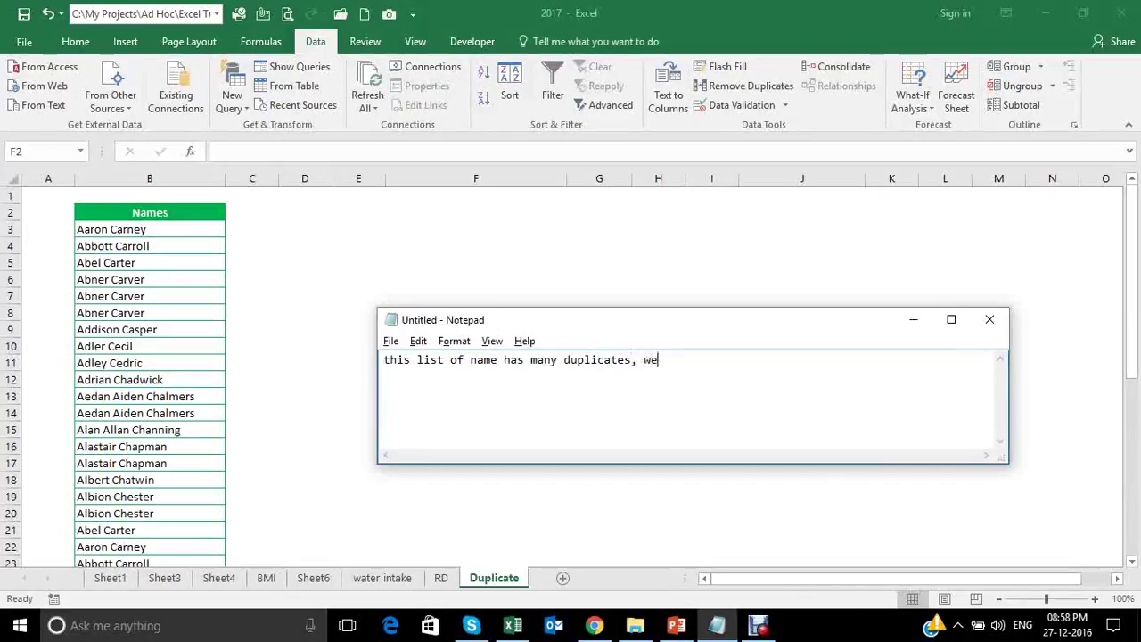
{"action": "type", "text": "an rem"}
{"action": "type", "text": "e dupli"}
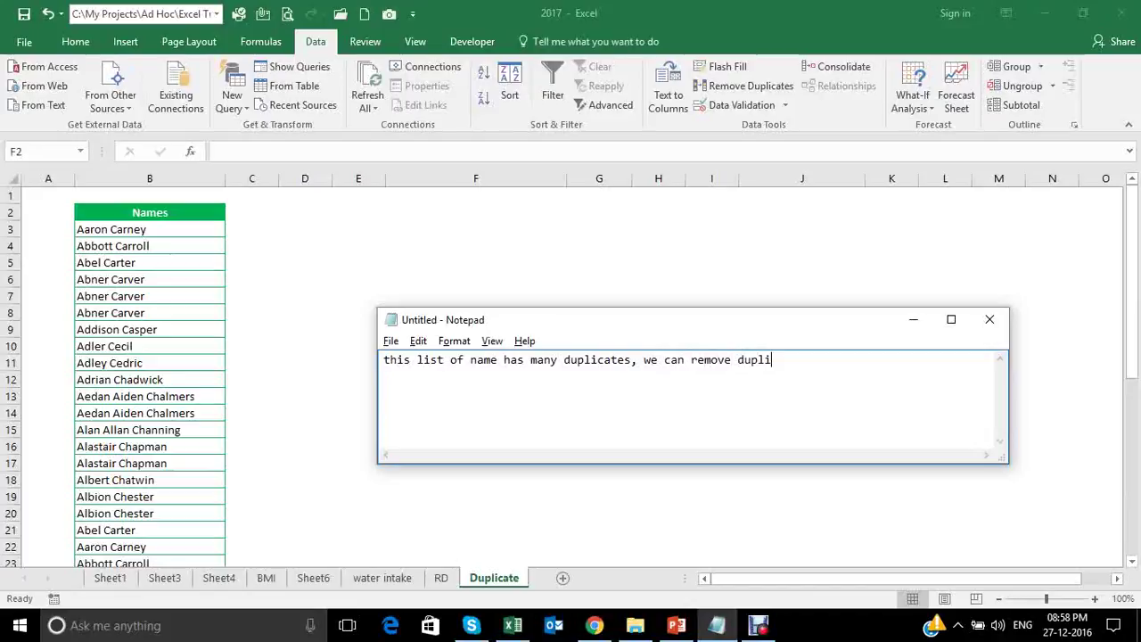
{"action": "type", "text": "cates by"}
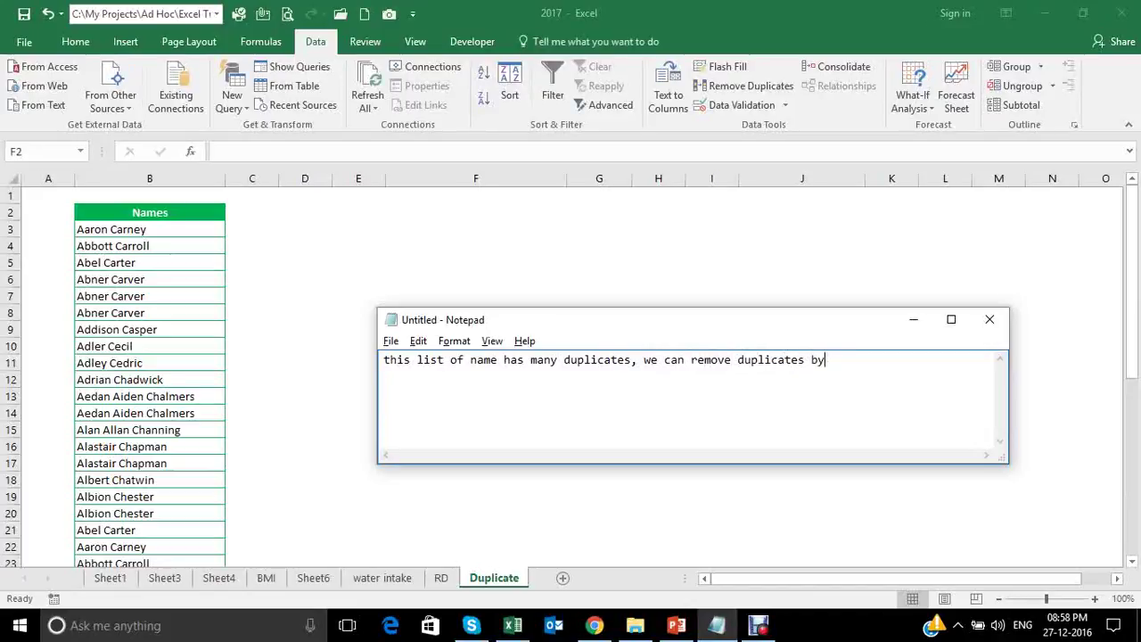
{"action": "type", "text": " using r"}
{"action": "type", "text": "emove dupli"}
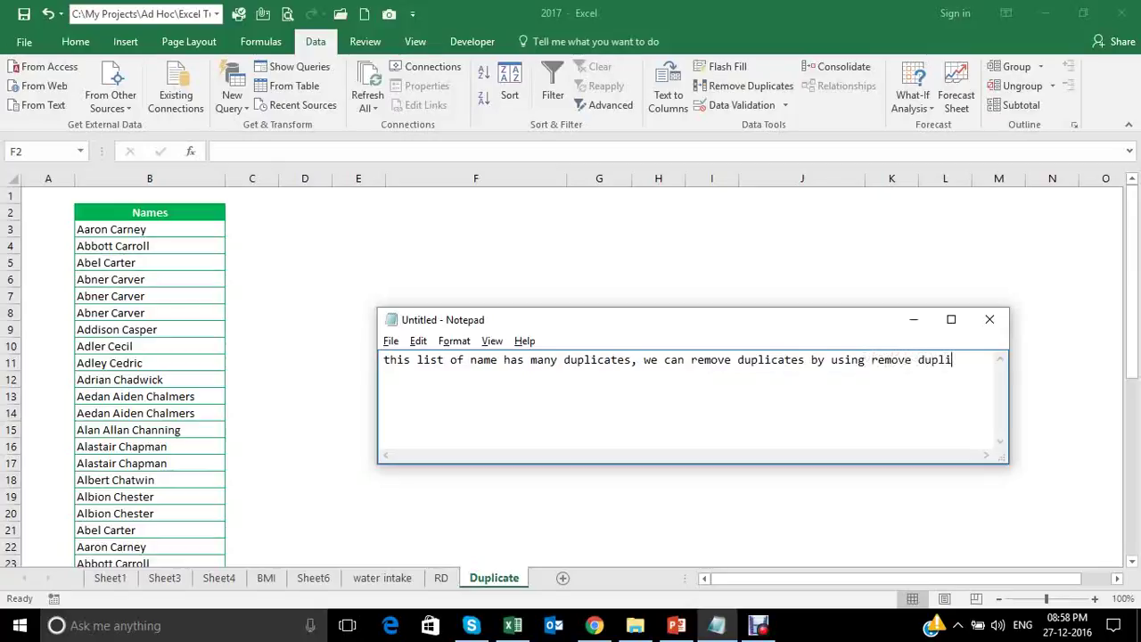
{"action": "type", "text": "cate functio"}
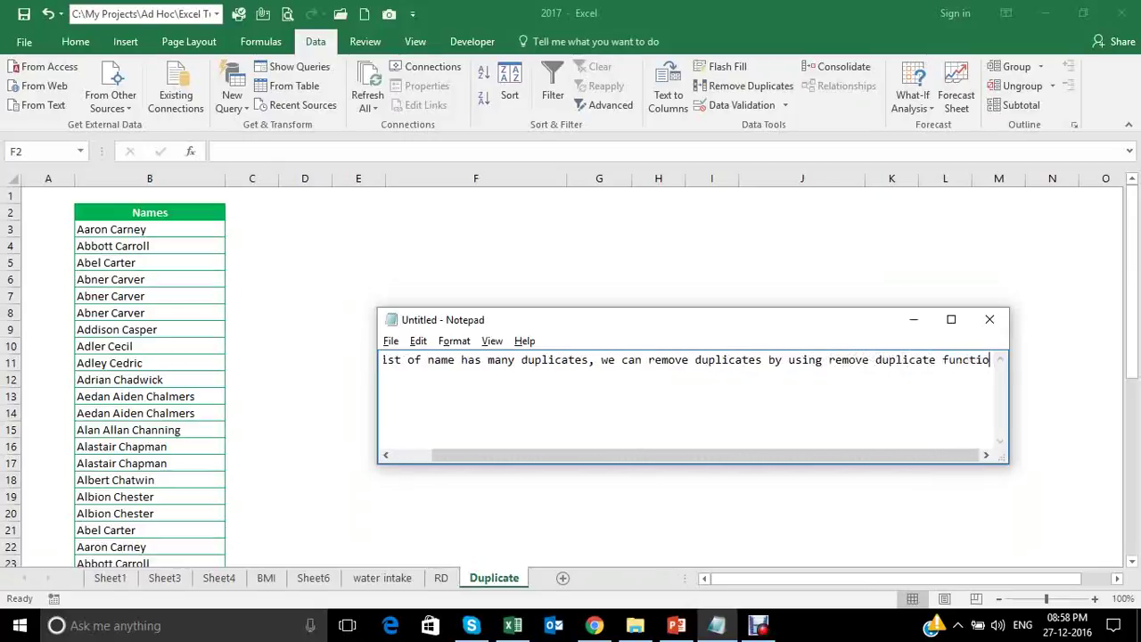
{"action": "type", "text": "n from ri"}
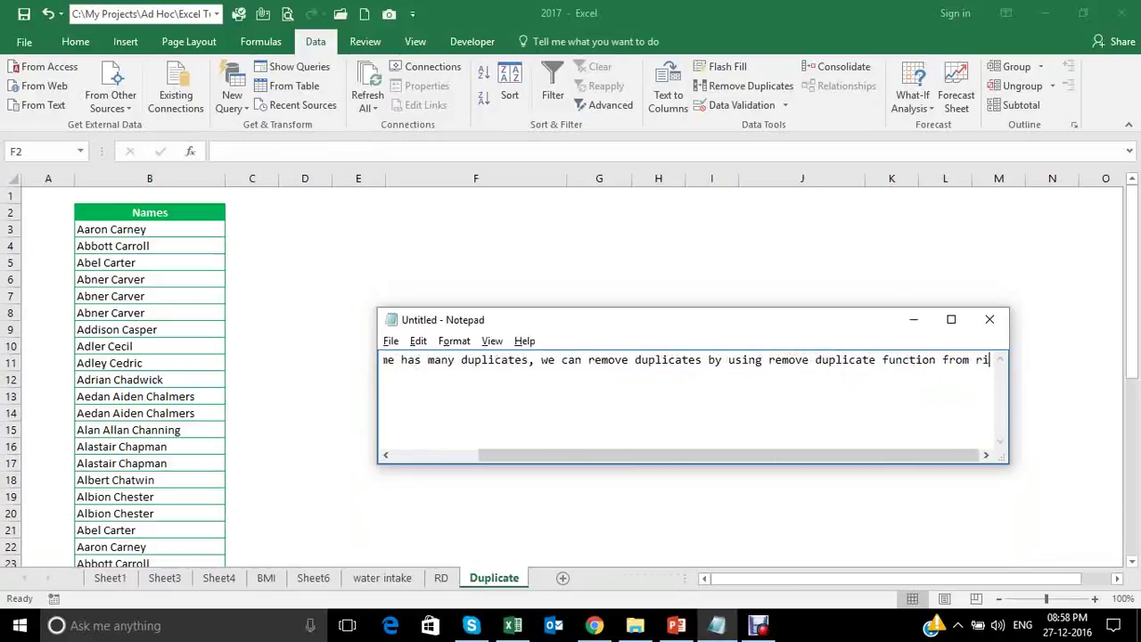
{"action": "type", "text": "bbon"}
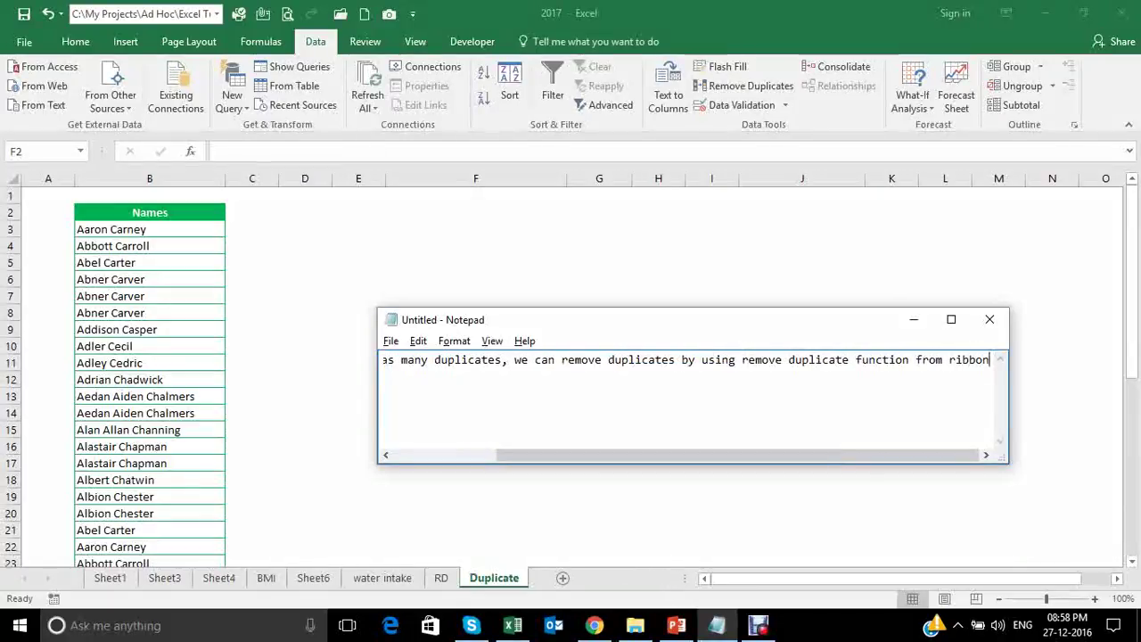
Step: Back in Excel, copy the Names list from B2 down and paste it as values into F2
{"action": "key", "text": "alt+Tab"}
{"action": "left_click", "coordinate": [111, 229]}
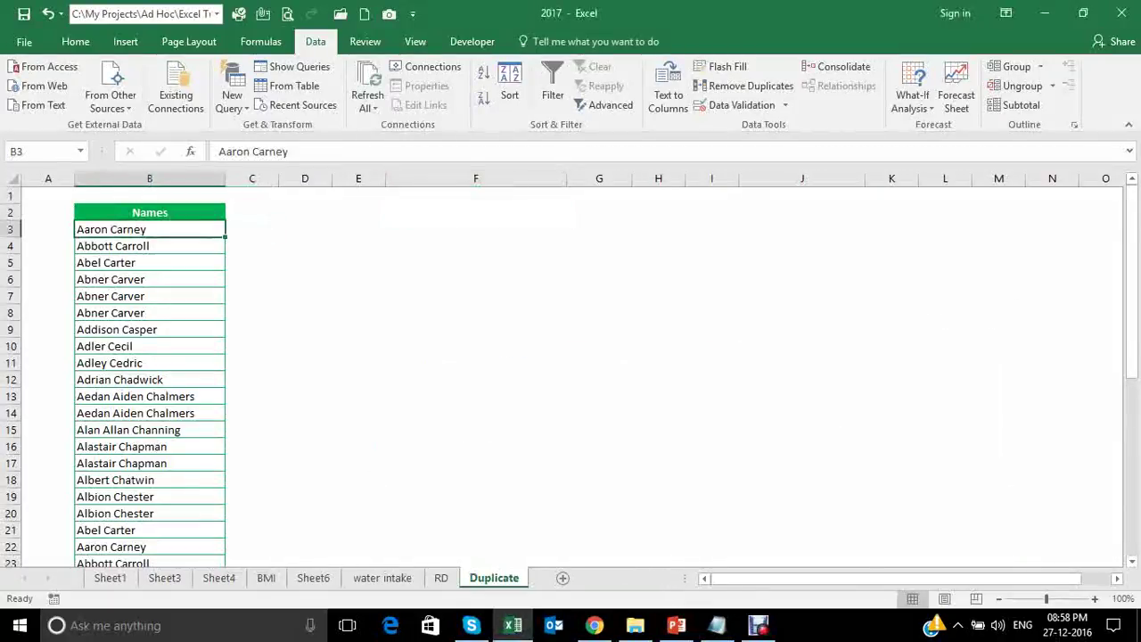
{"action": "key", "text": "ctrl+shift+Down"}
{"action": "key", "text": "ctrl+c"}
{"action": "left_click", "coordinate": [401, 212]}
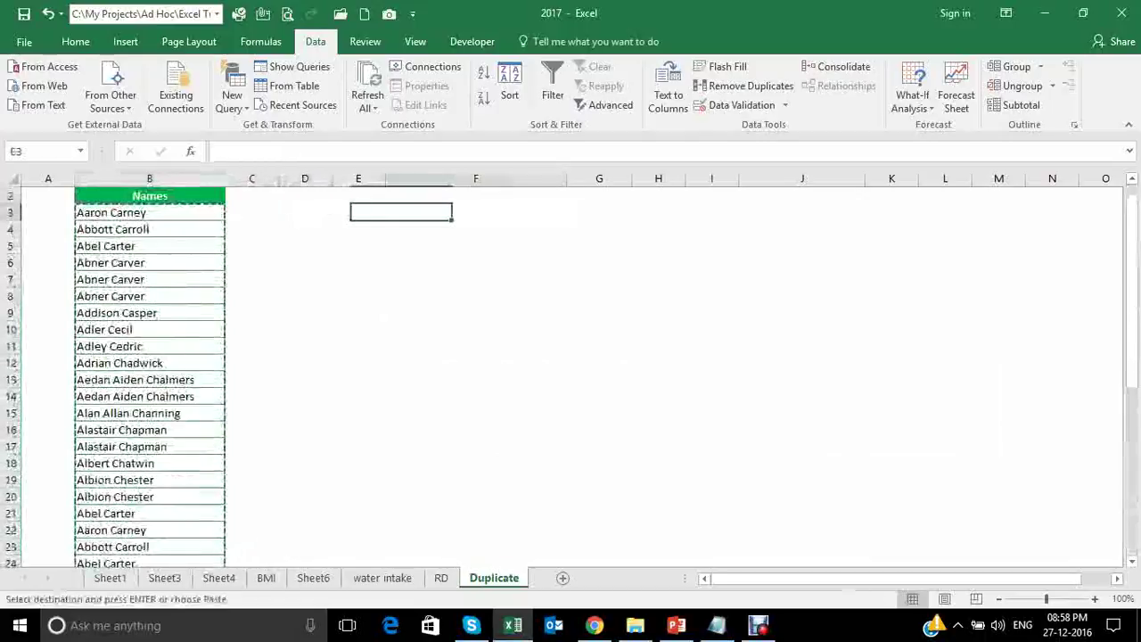
{"action": "key", "text": "ctrl+alt+v"}
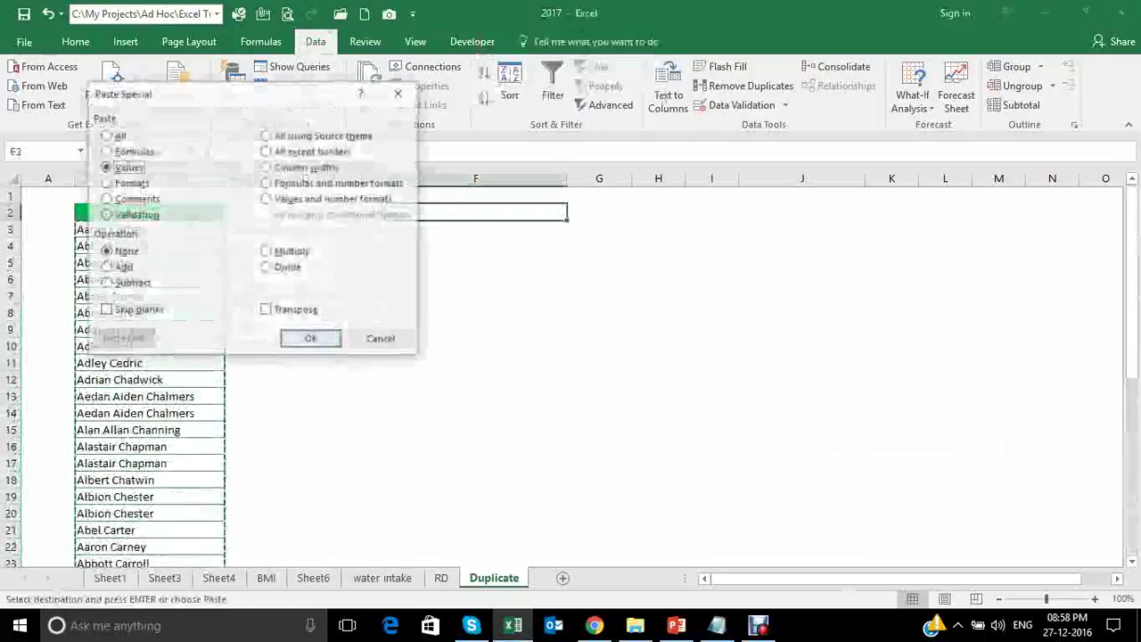
{"action": "key", "text": "Return"}
Step: Remove duplicates from the pasted names, leaving 13 unique values, then clear them from column F
{"action": "left_click", "coordinate": [749, 85]}
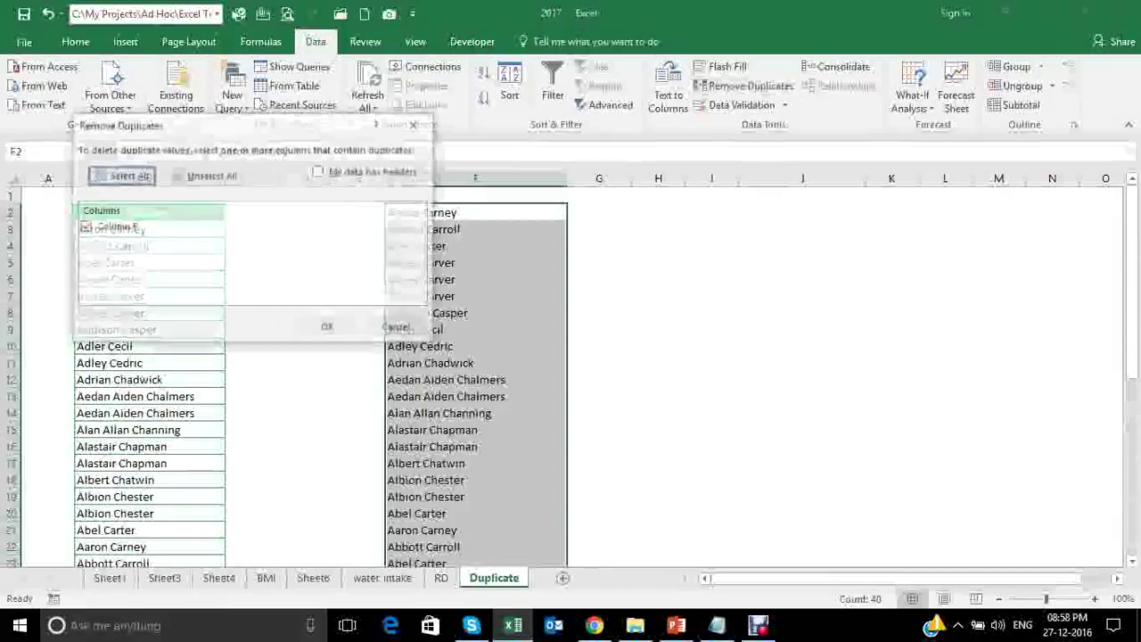
{"action": "key", "text": "Return"}
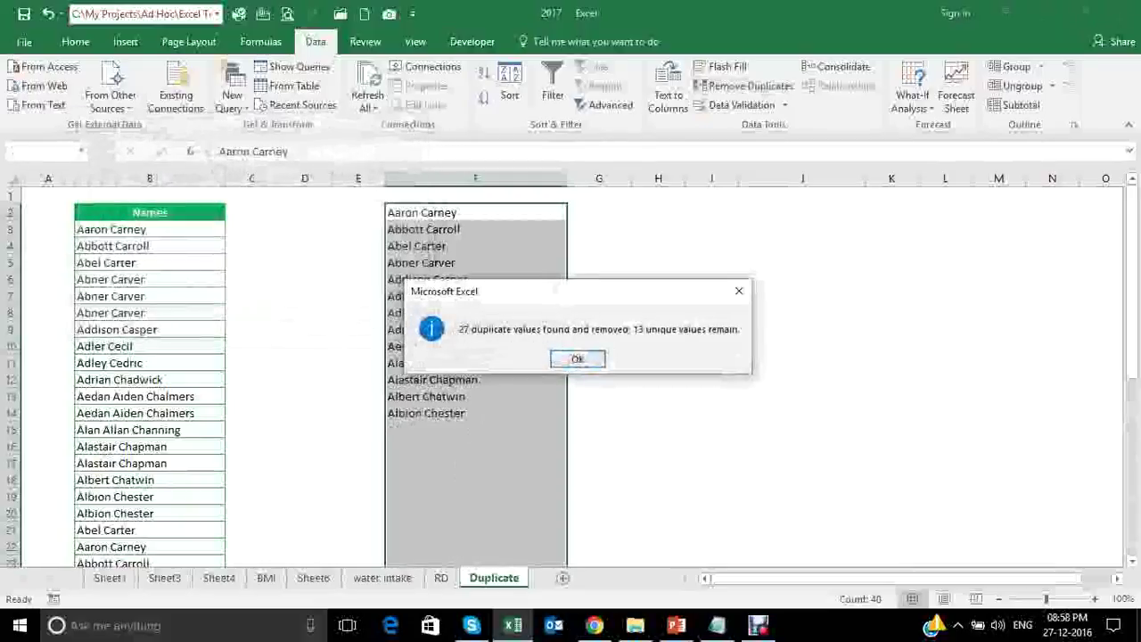
{"action": "key", "text": "Return"}
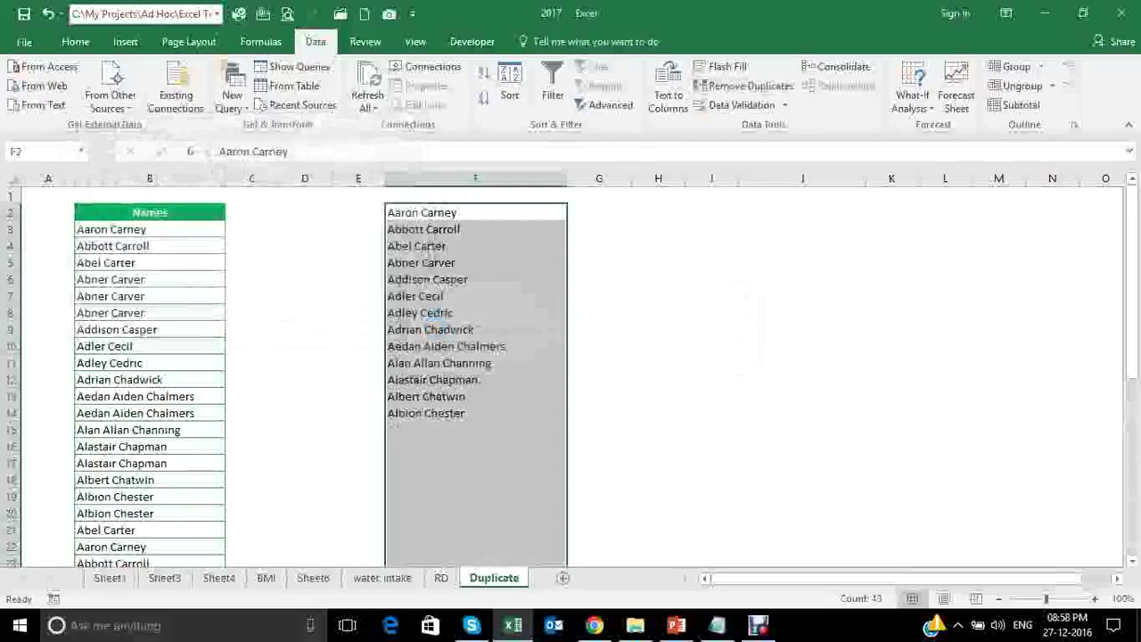
{"action": "key", "text": "Delete"}
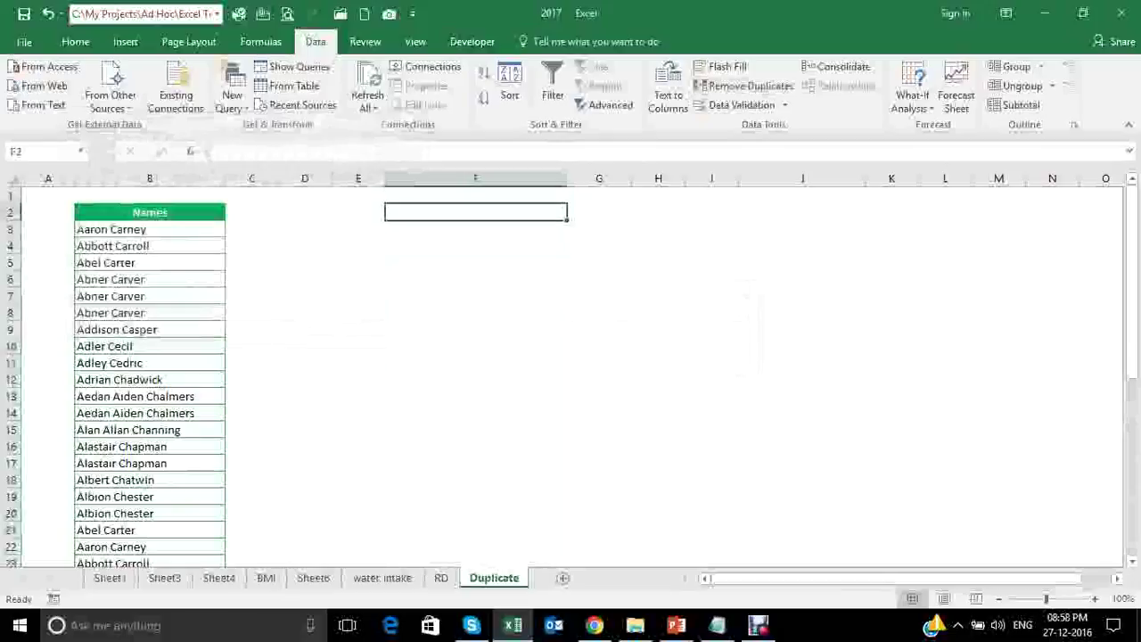
Step: Replace the caption with a note that repeating this task is tedious, so why not use a formula
{"action": "left_click", "coordinate": [717, 625]}
{"action": "key", "text": "ctrl+a"}
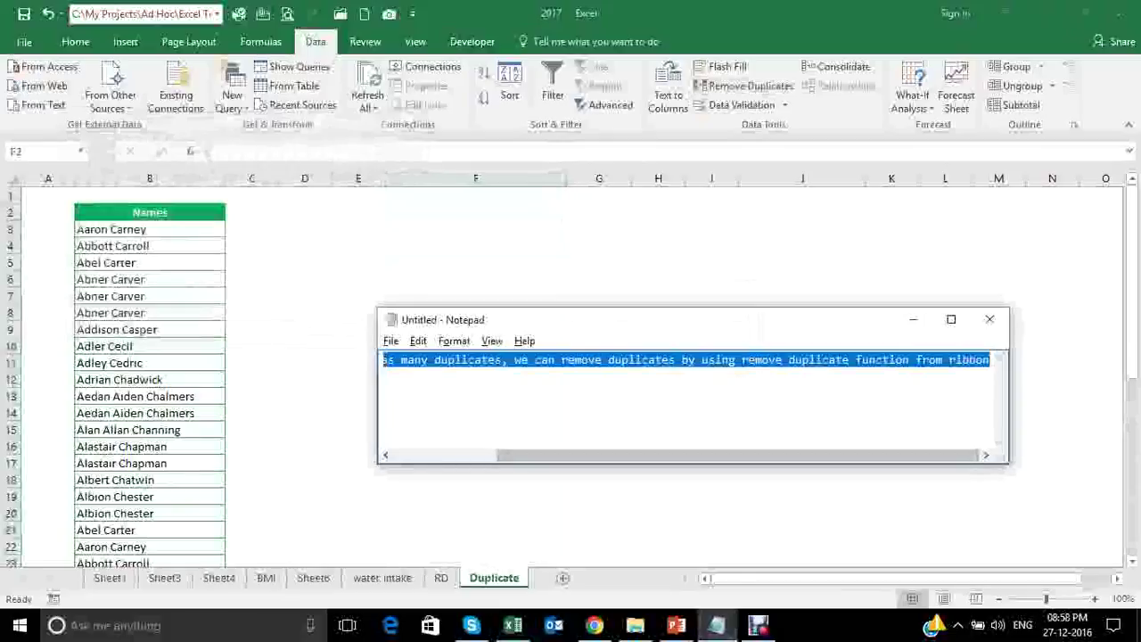
{"action": "type", "text": "But "}
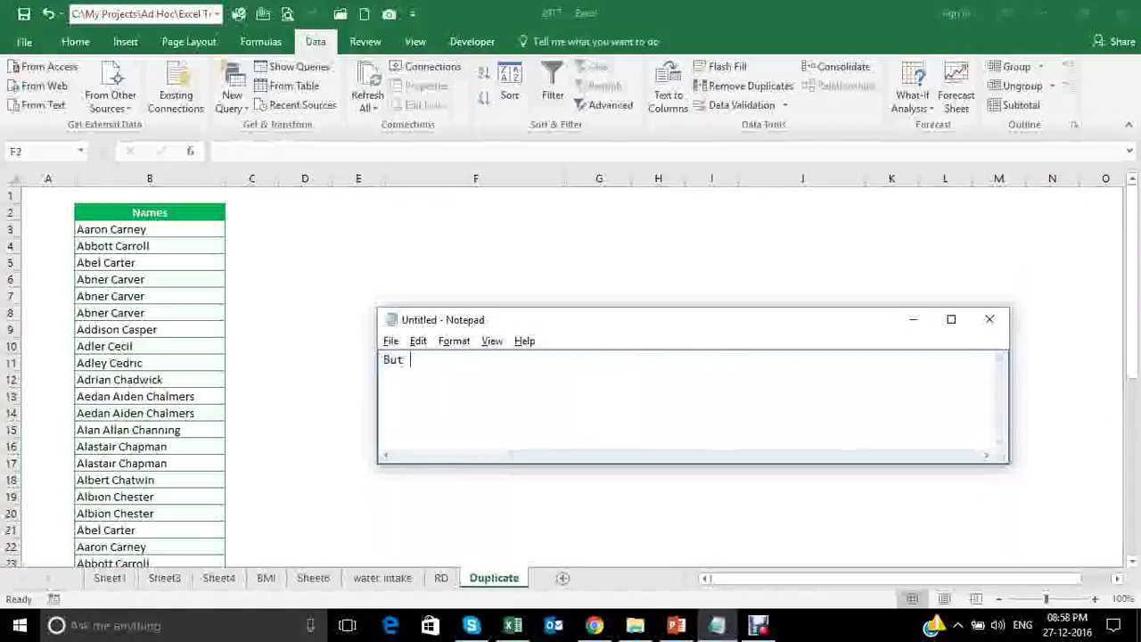
{"action": "type", "text": "tha's a "}
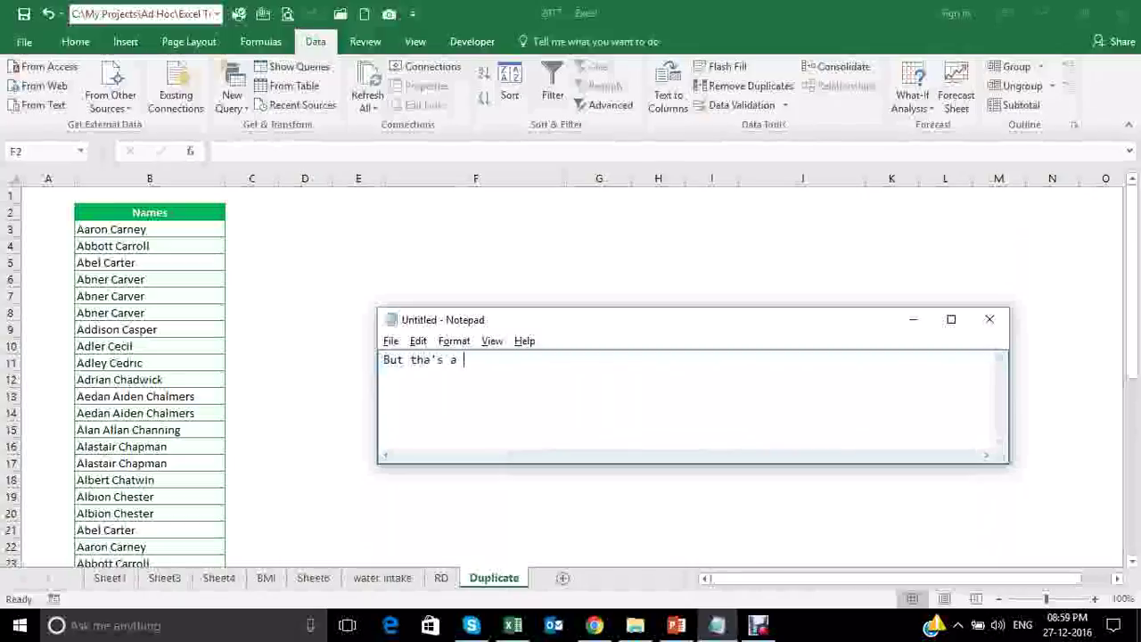
{"action": "type", "text": "repeted t"}
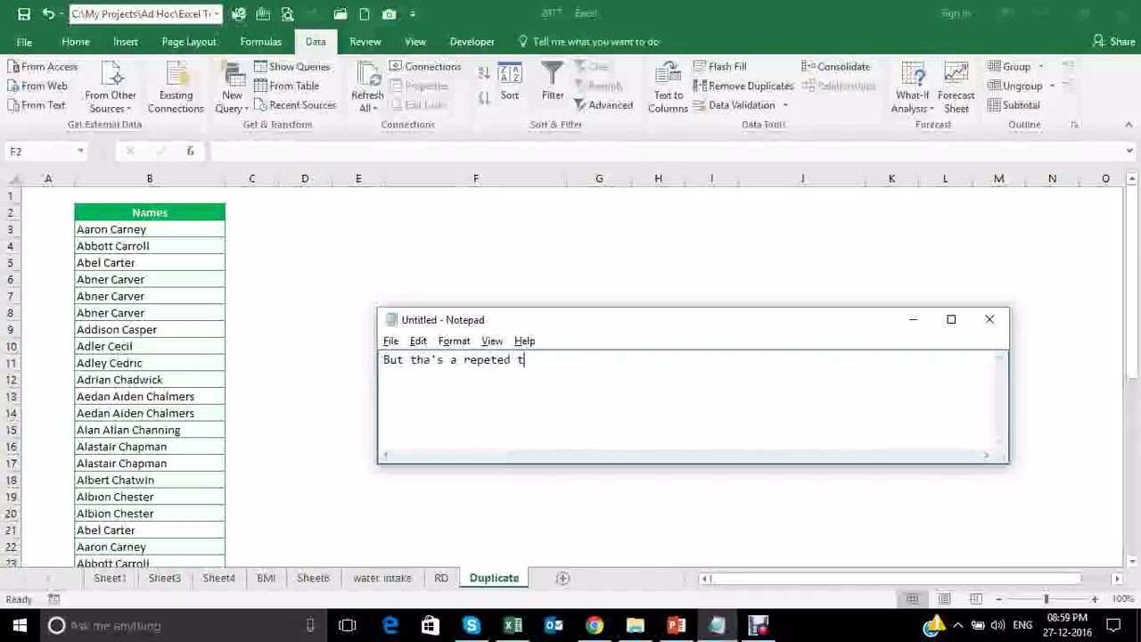
{"action": "type", "text": "ask,"}
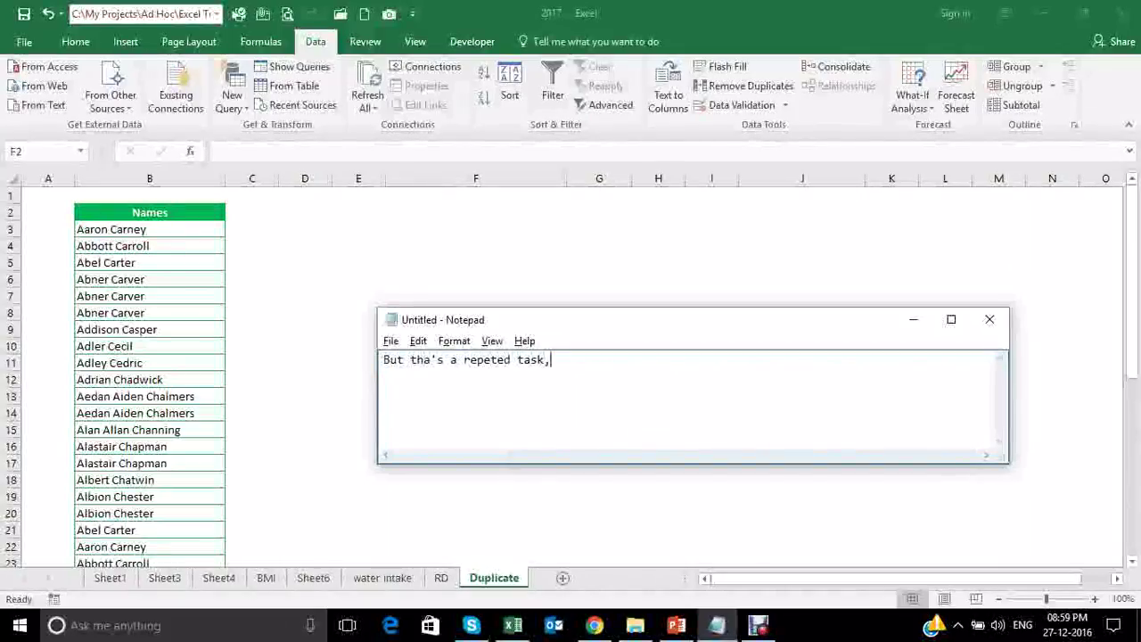
{"action": "type", "text": " if the list inc"}
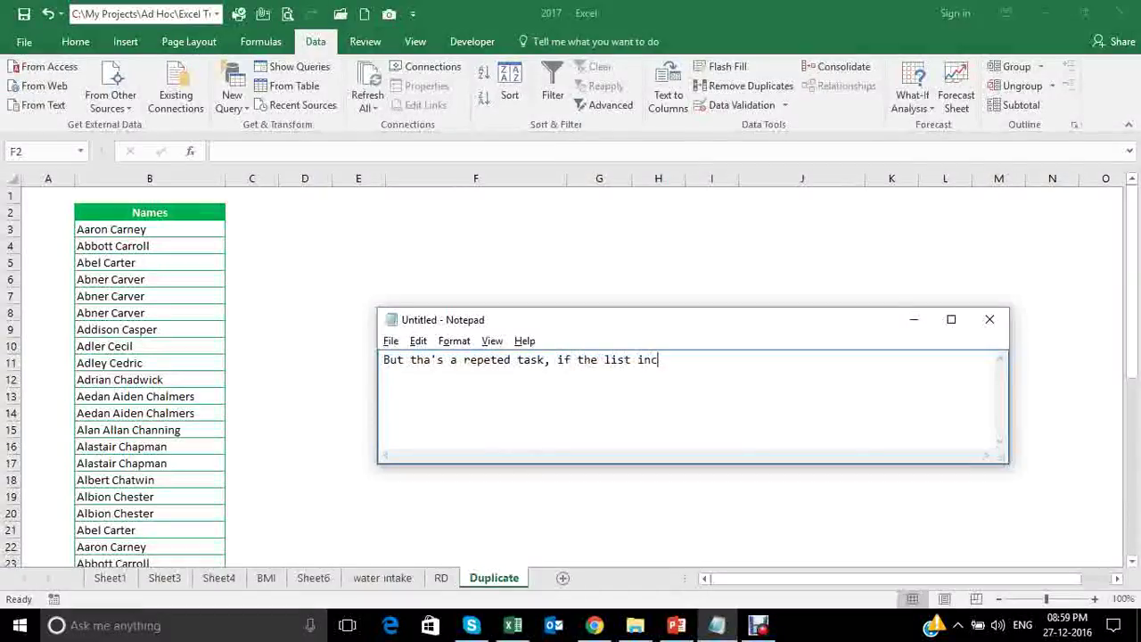
{"action": "type", "text": " reases we "}
{"action": "type", "text": "need todo "}
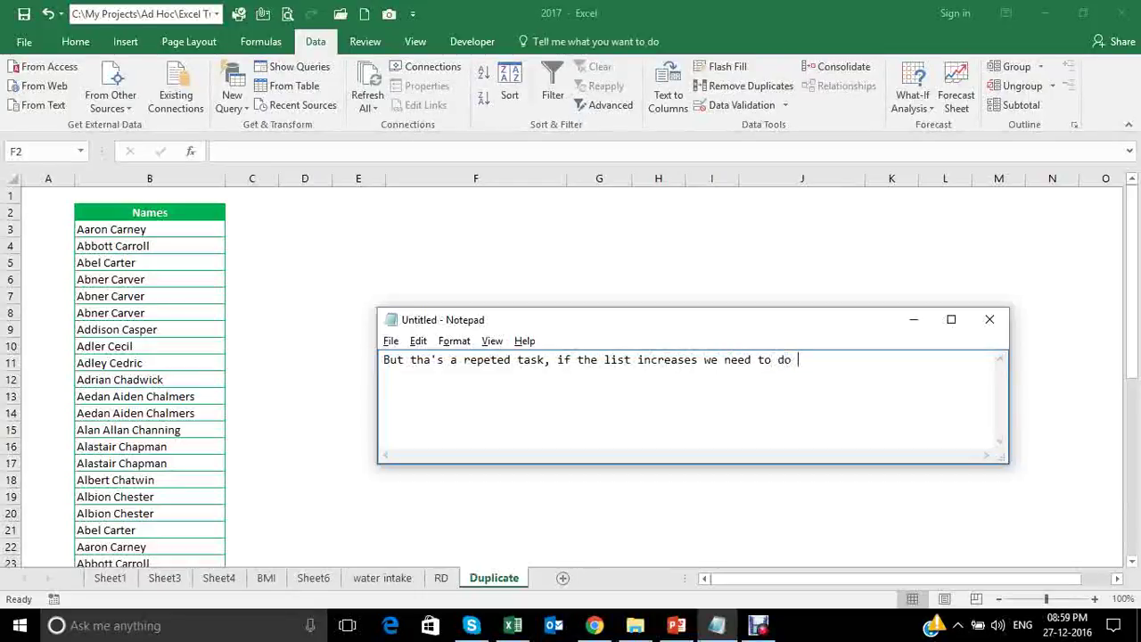
{"action": "type", "text": "it again, "}
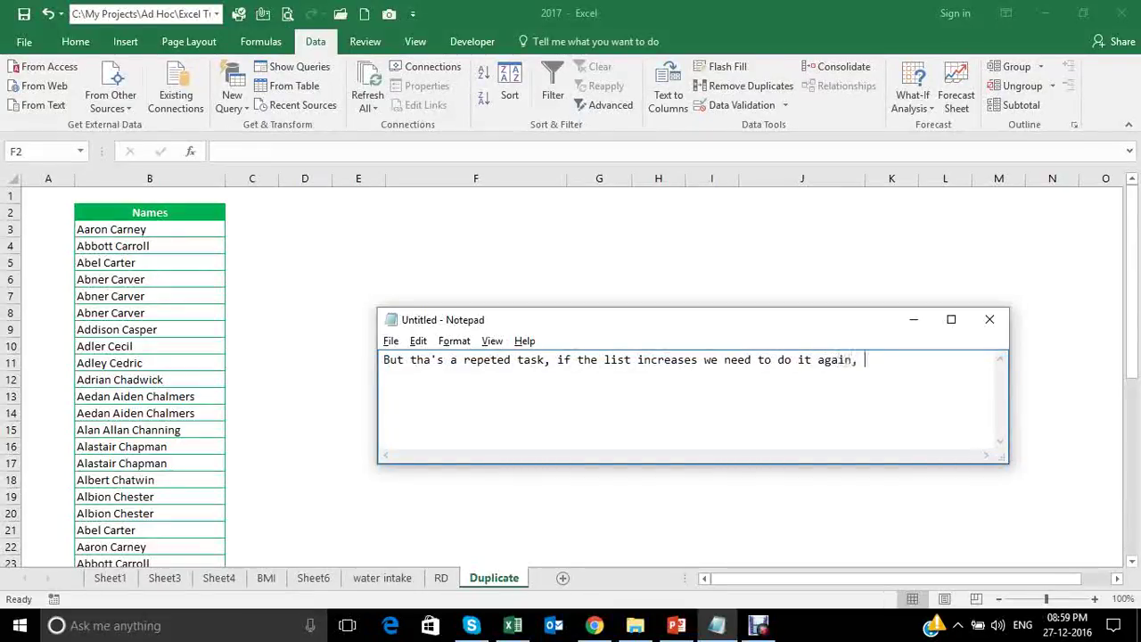
{"action": "type", "text": "so why no"}
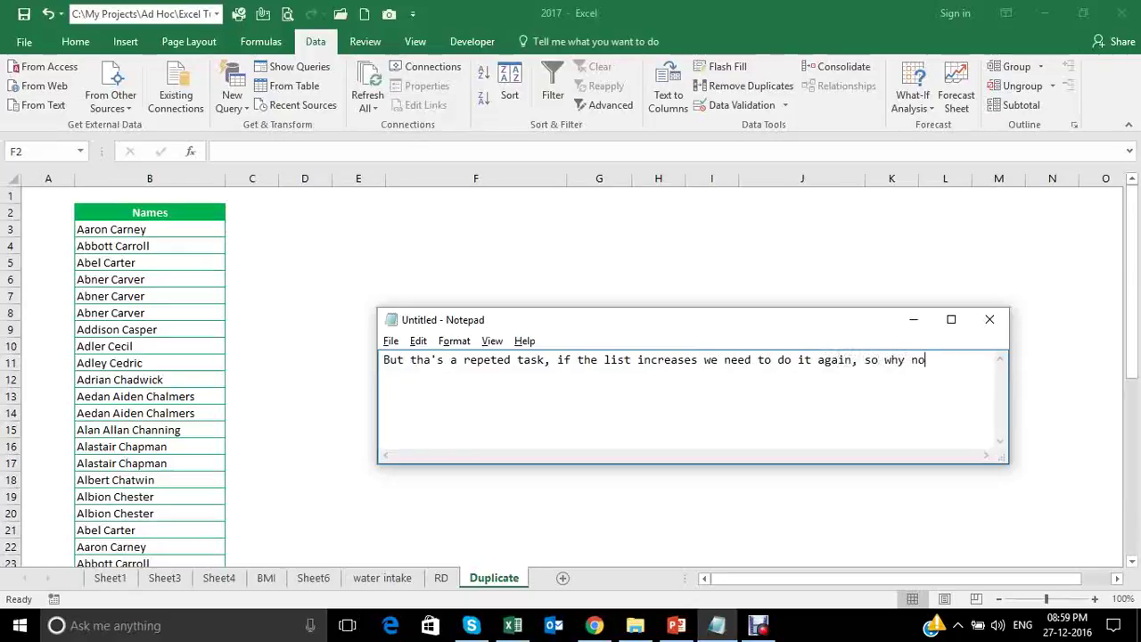
{"action": "type", "text": "t use afor"}
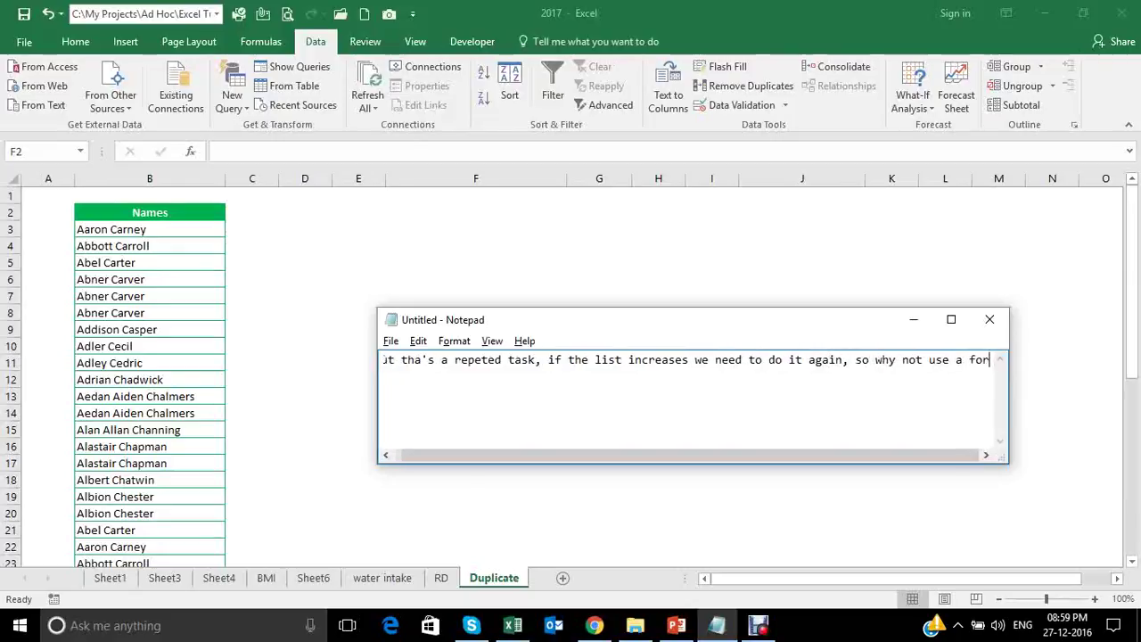
{"action": "type", "text": "mula"}
Step: Add 'now look at my formula okay?' and a closing line below it, then return to Excel
{"action": "key", "text": "Return"}
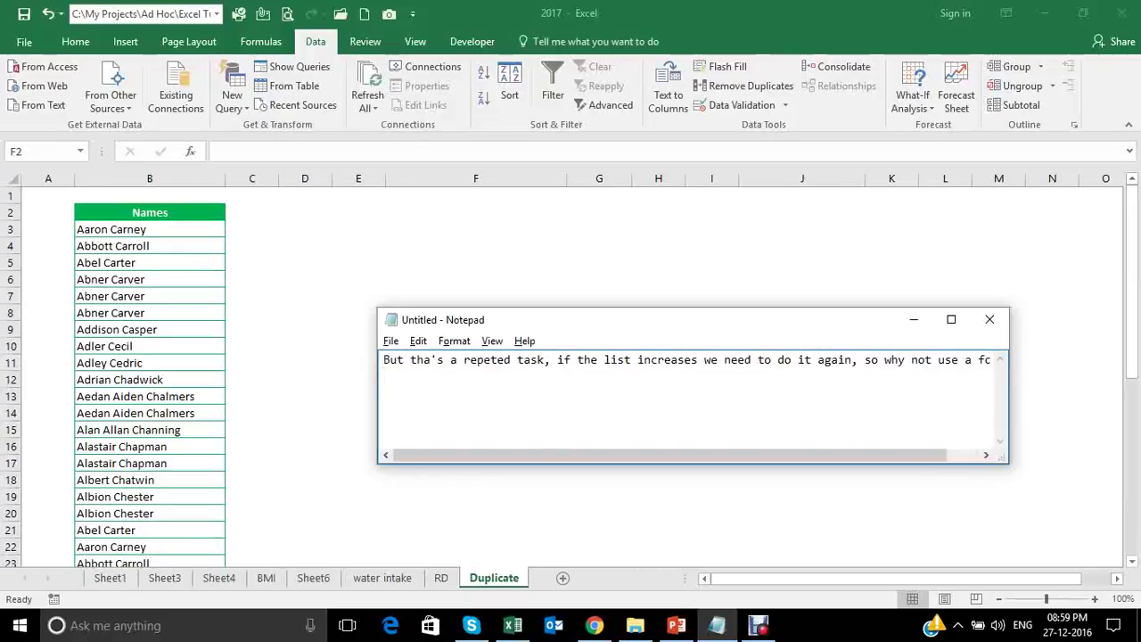
{"action": "key", "text": "Return"}
{"action": "type", "text": "now"}
{"action": "type", "text": " look"}
{"action": "type", "text": " at m"}
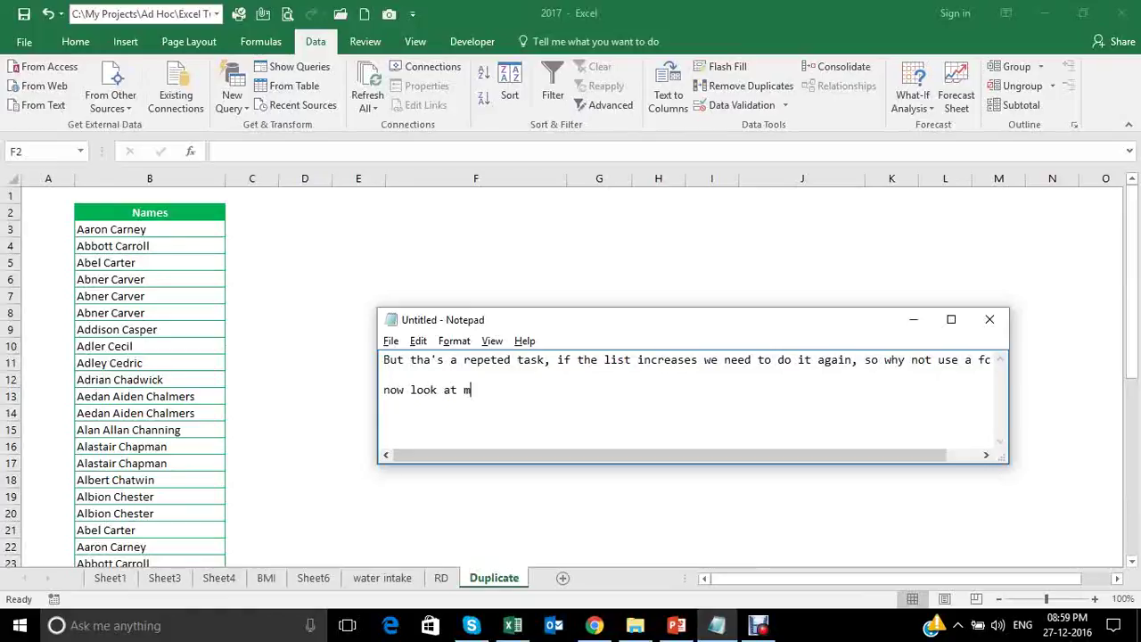
{"action": "type", "text": "y formula  okay"}
{"action": "type", "text": "?"}
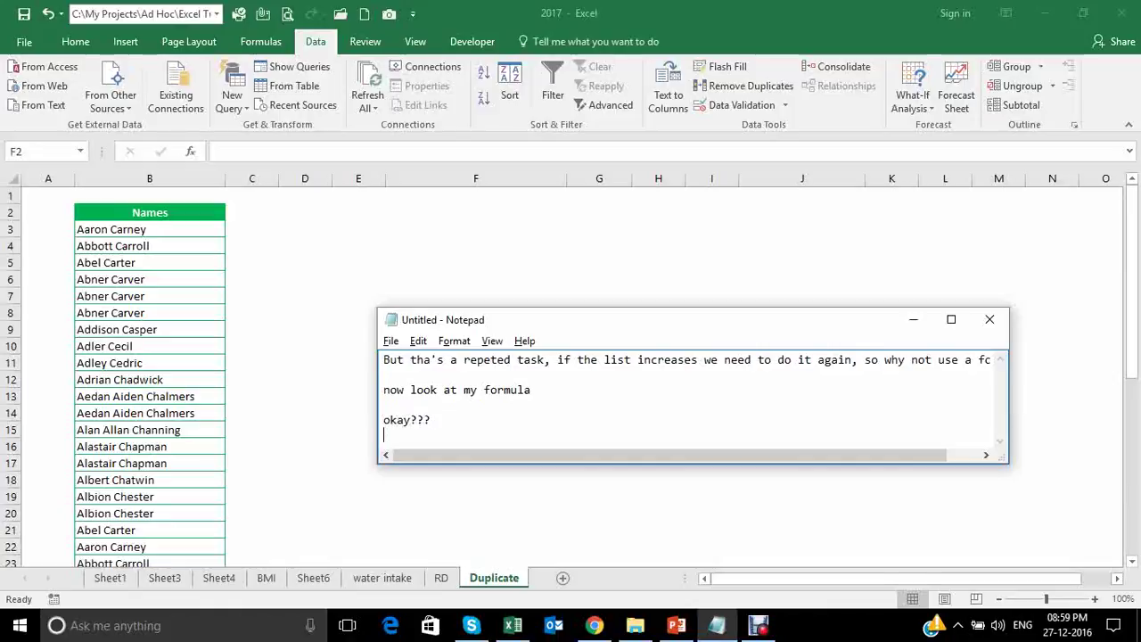
{"action": "key", "text": "Return"}
{"action": "key", "text": "Return"}
{"action": "key", "text": "Return"}
{"action": "type", "text": "e w"}
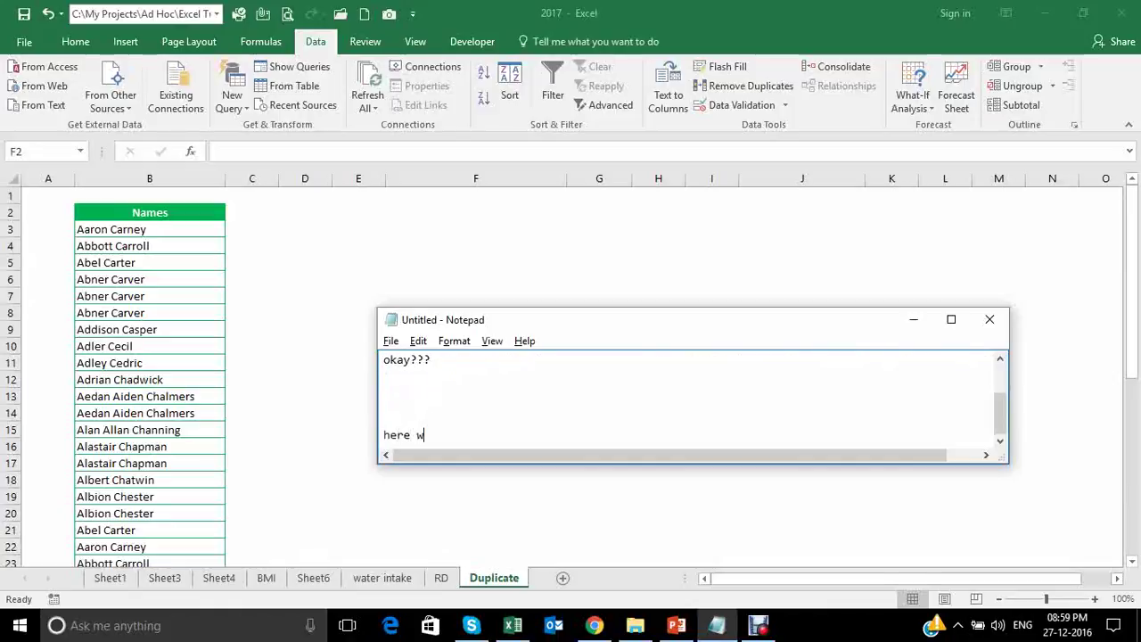
{"action": "type", "text": "e go"}
{"action": "key", "text": "alt+Tab"}
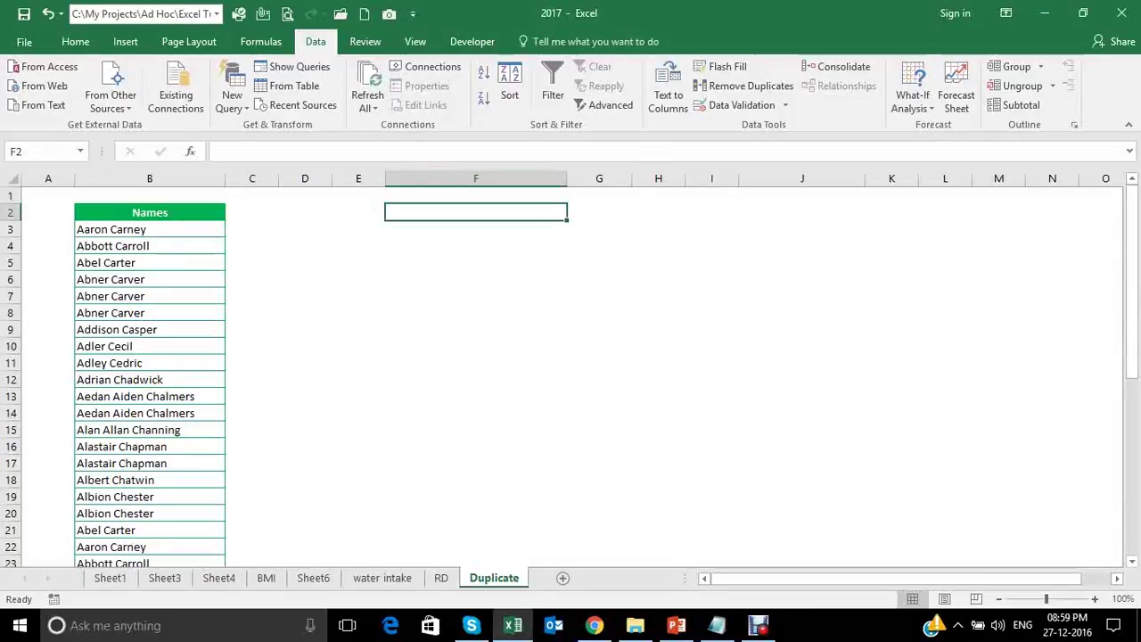
Step: Start F2's formula as =IFERROR(INDEX($B$3:$B$42, with an absolute name range
{"action": "type", "text": "=ife"}
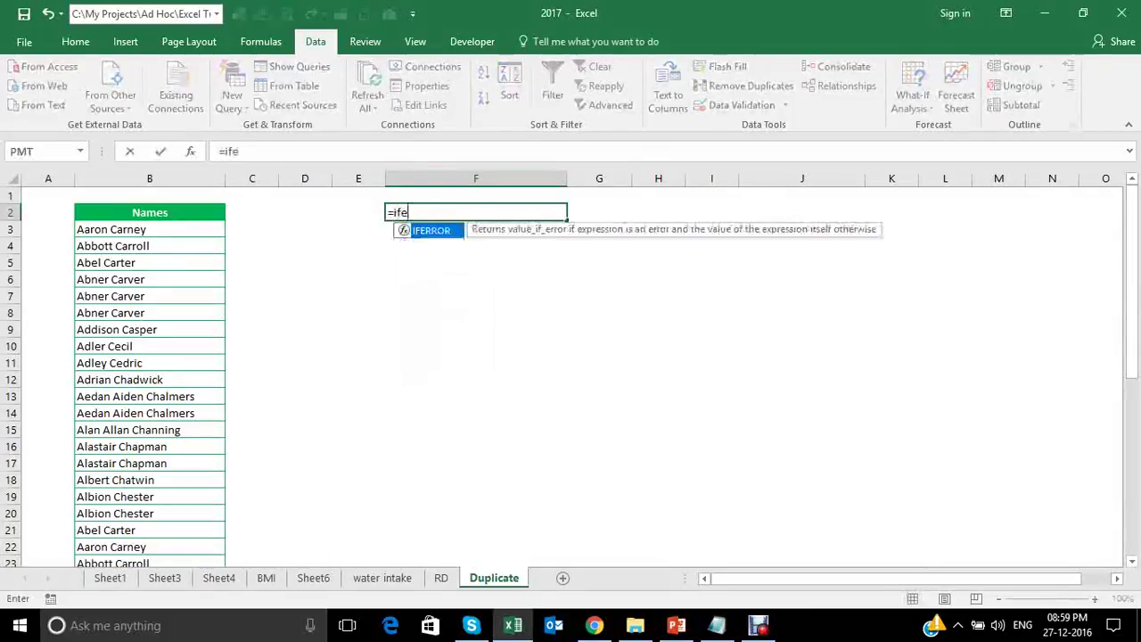
{"action": "key", "text": "Tab"}
{"action": "type", "text": "inde"}
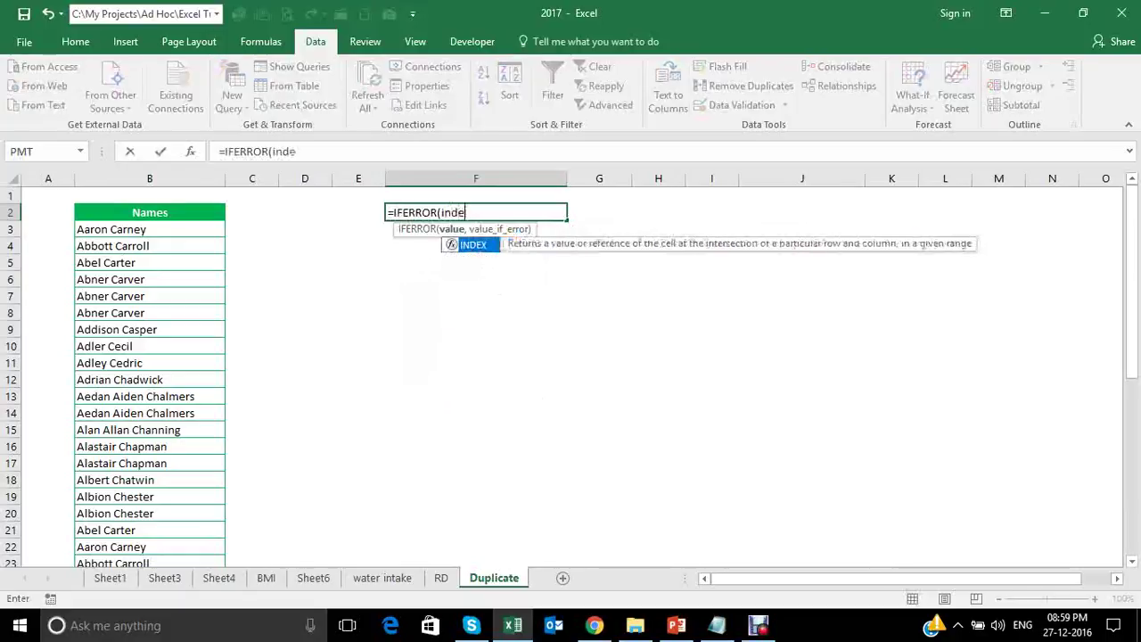
{"action": "key", "text": "Tab"}
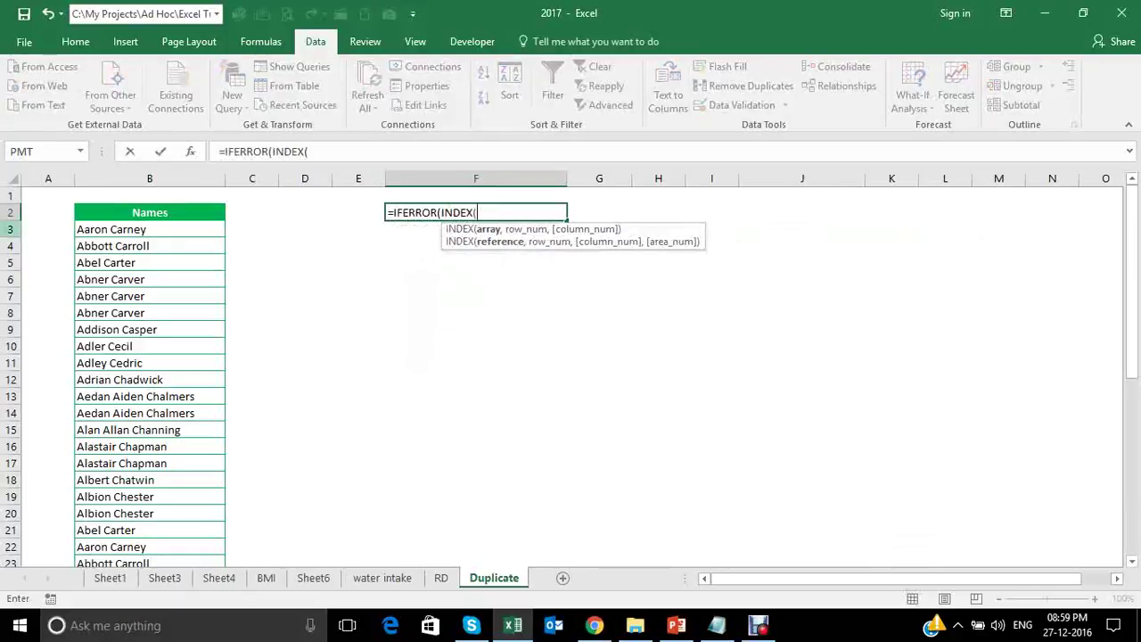
{"action": "left_click", "coordinate": [112, 229]}
{"action": "key", "text": "ctrl+shift+Down"}
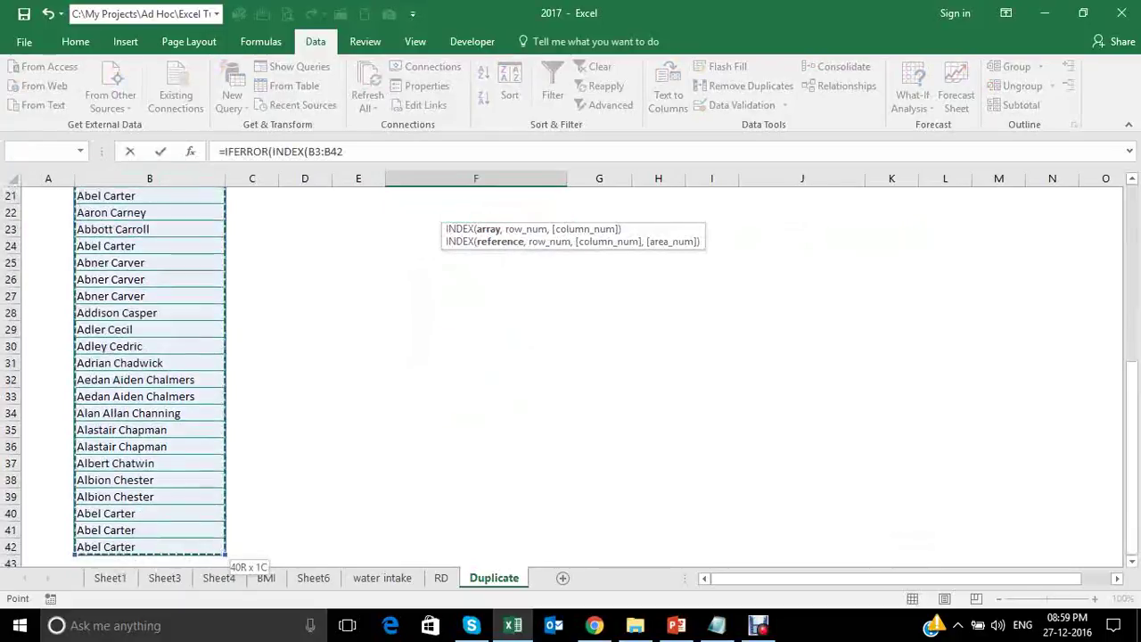
{"action": "key", "text": "F4"}
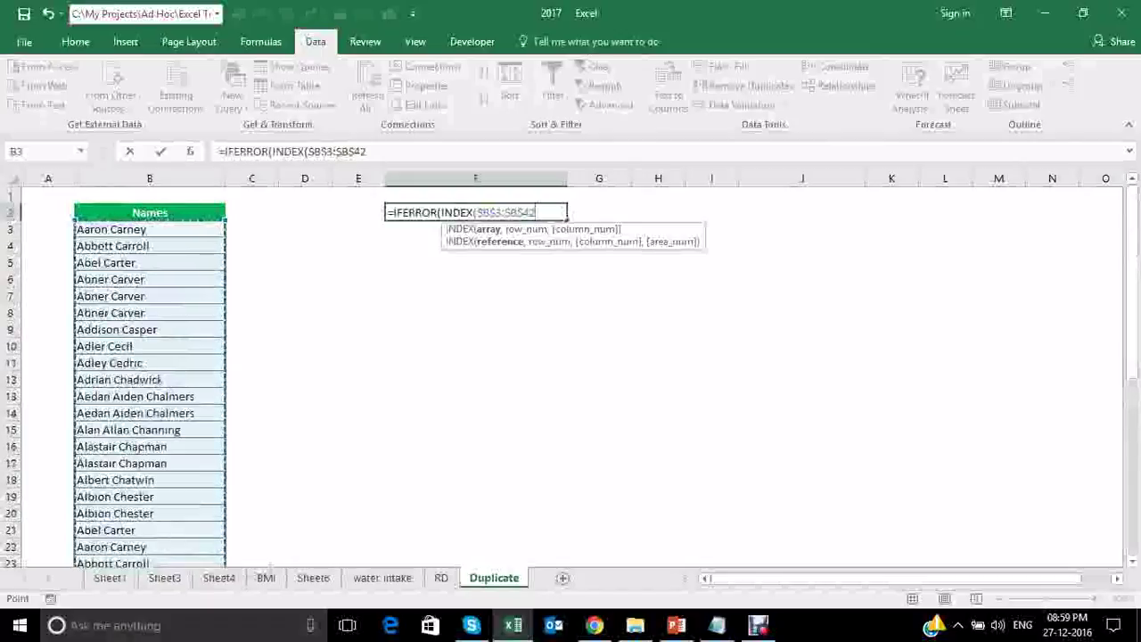
Step: Continue the formula with MATCH(0,IF(ISBLANK($B$3:$B$42),1,COUNT and leave the function open
{"action": "type", "text": ",m"}
{"action": "key", "text": "Tab"}
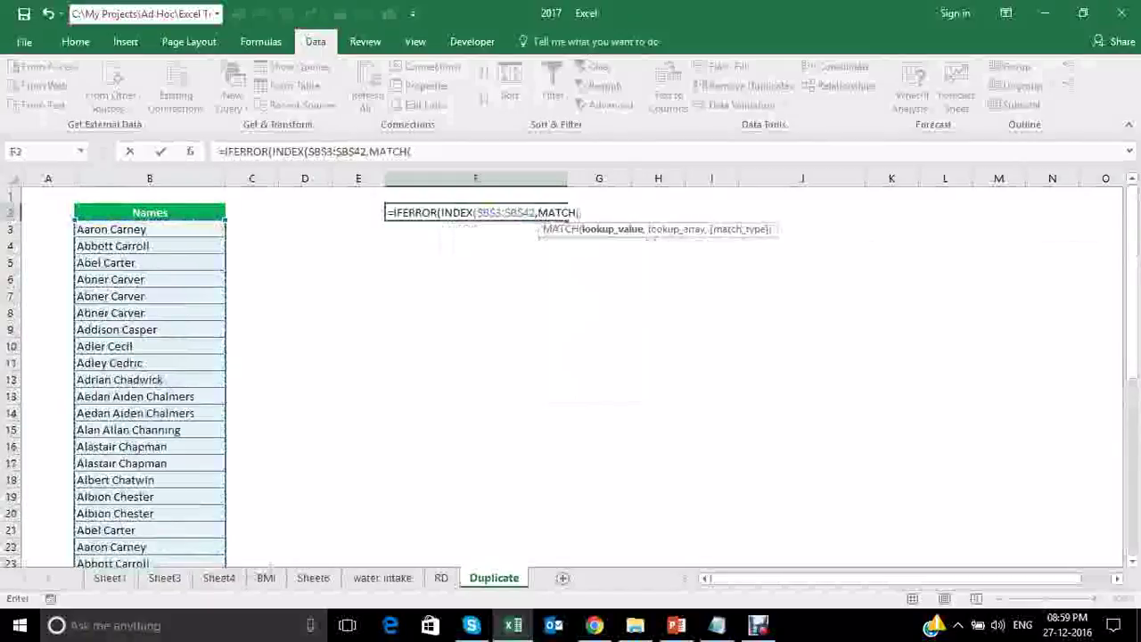
{"action": "type", "text": "0,i"}
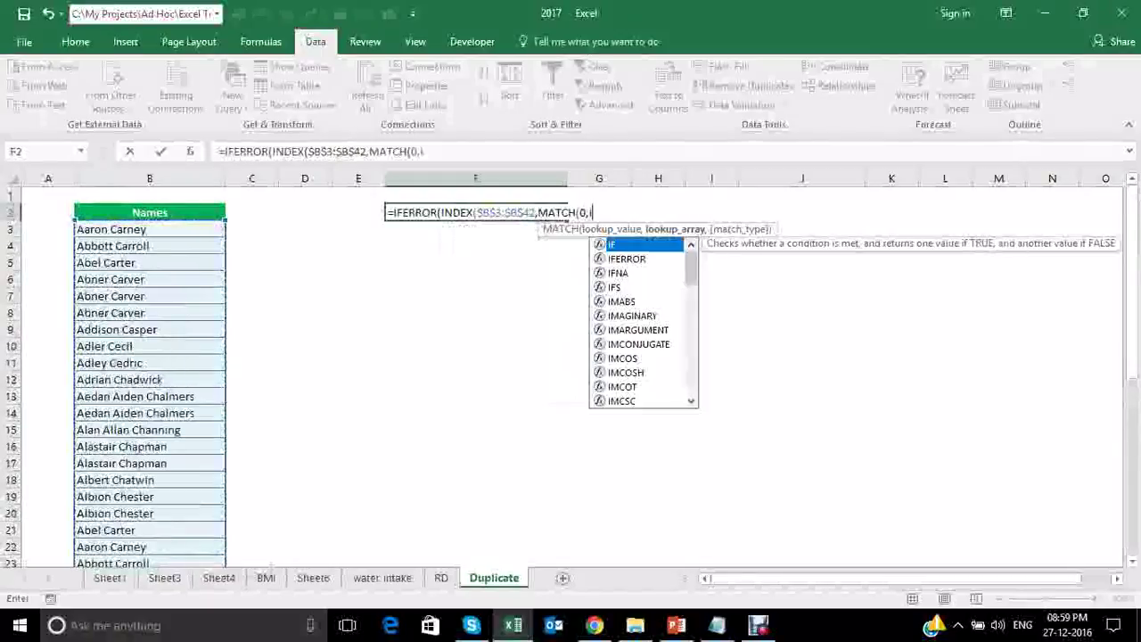
{"action": "type", "text": "f"}
{"action": "key", "text": "Tab"}
{"action": "type", "text": "isb"}
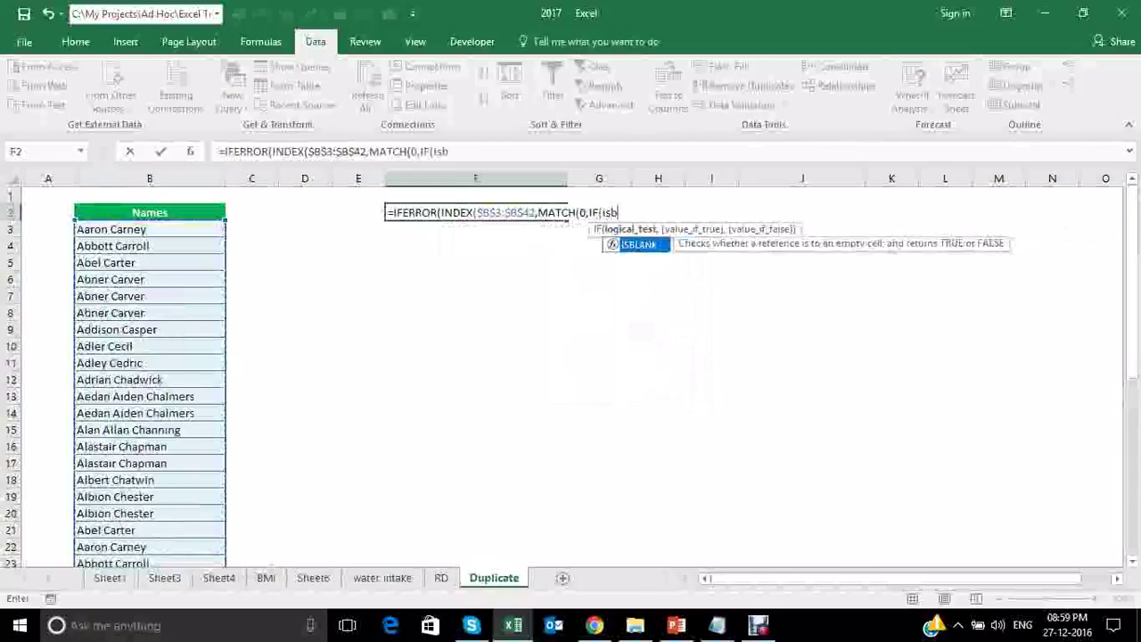
{"action": "key", "text": "Tab"}
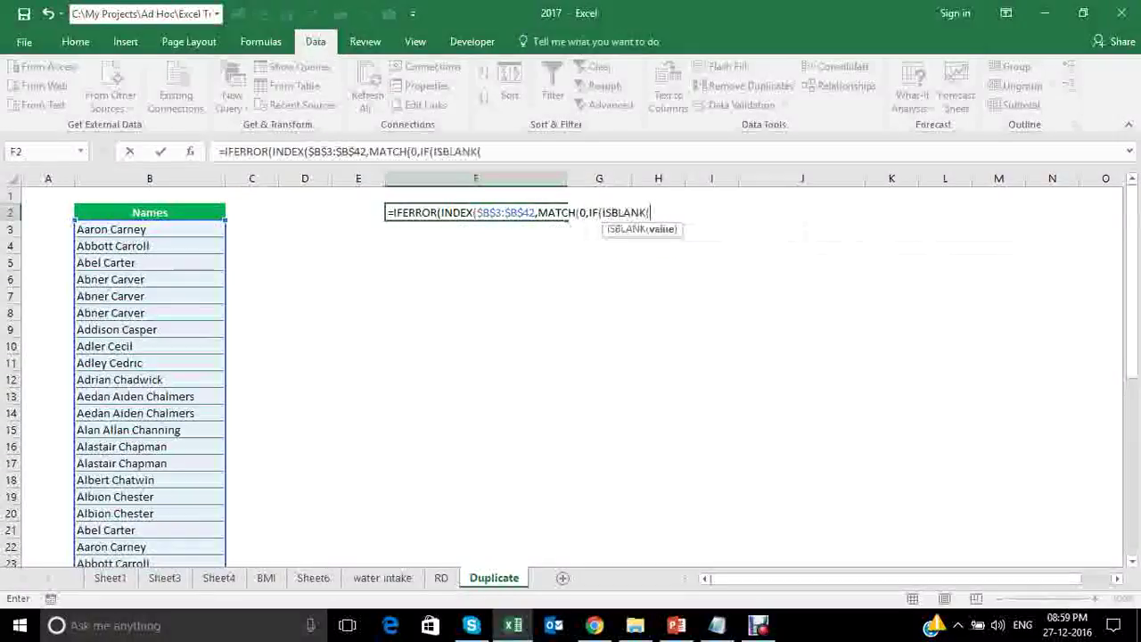
{"action": "left_click_drag", "start_coordinate": [115, 229], "coordinate": [223, 558]}
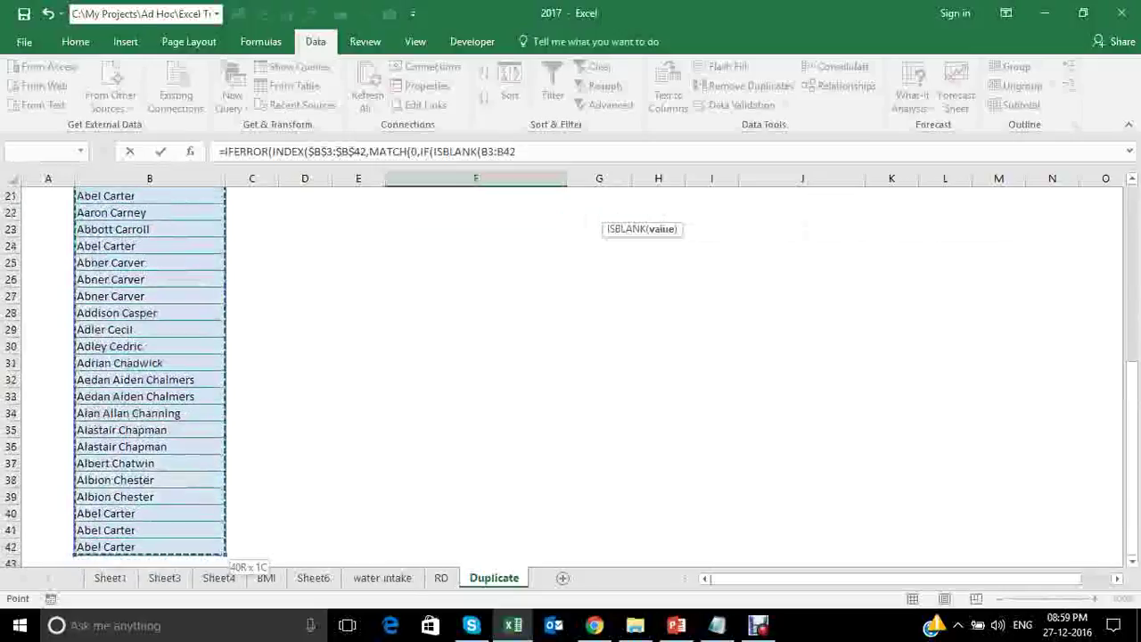
{"action": "key", "text": "F4"}
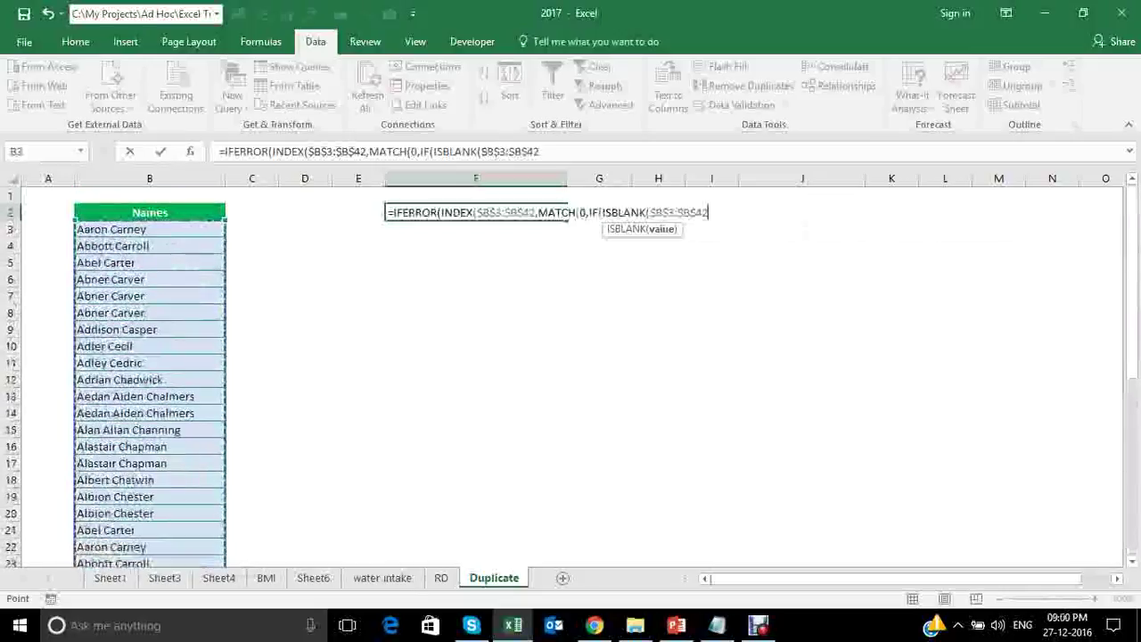
{"action": "type", "text": "),1"}
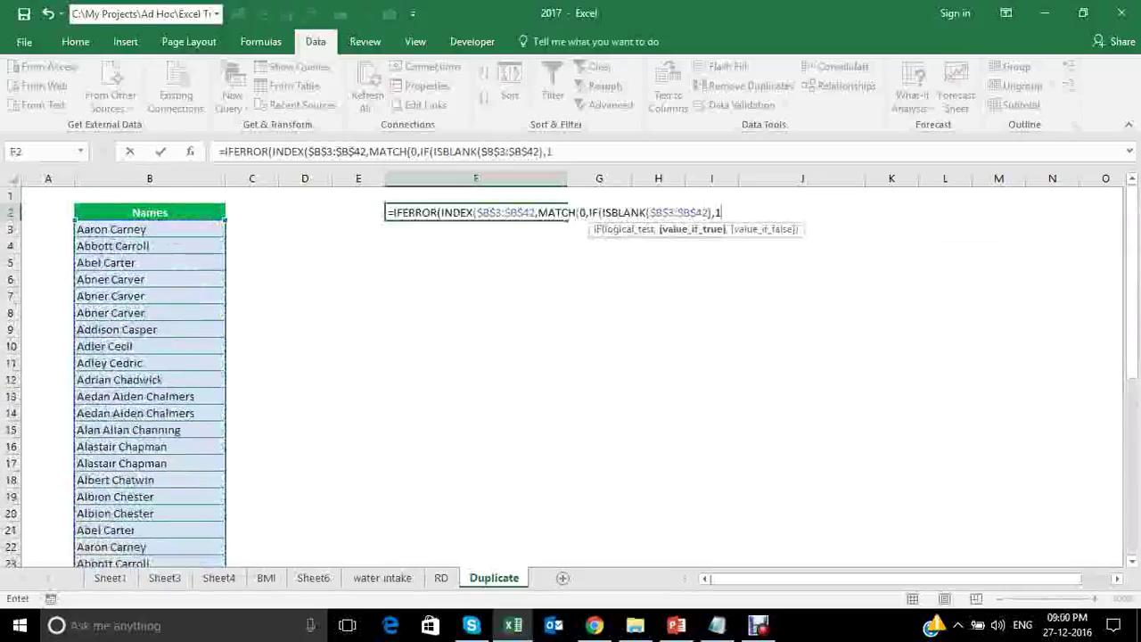
{"action": "type", "text": ",count"}
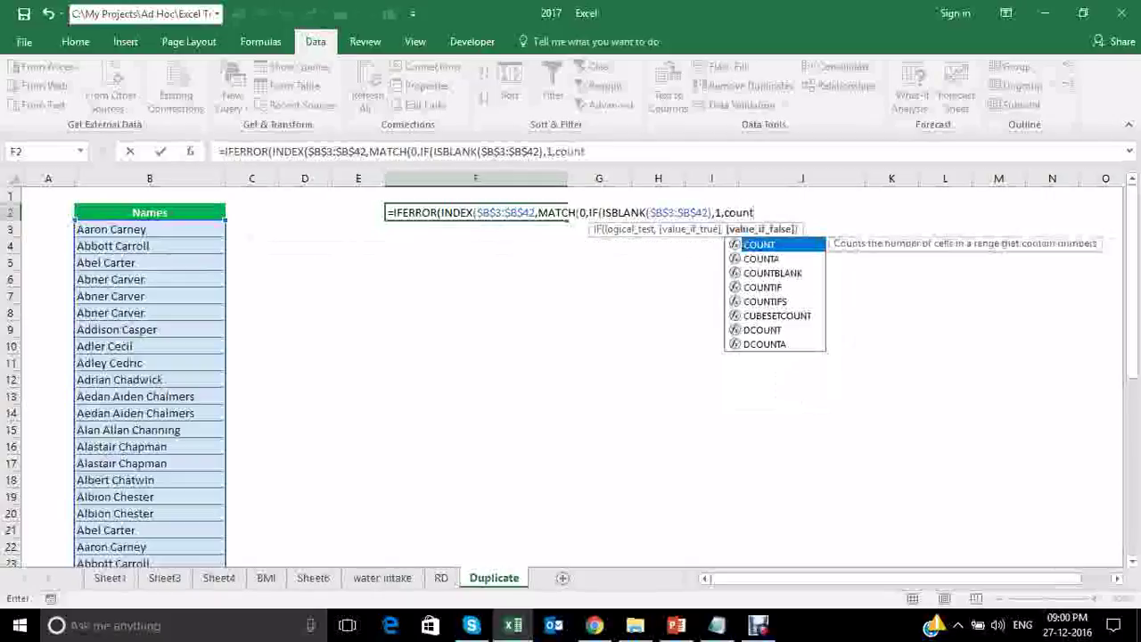
{"action": "key", "text": "Tab"}
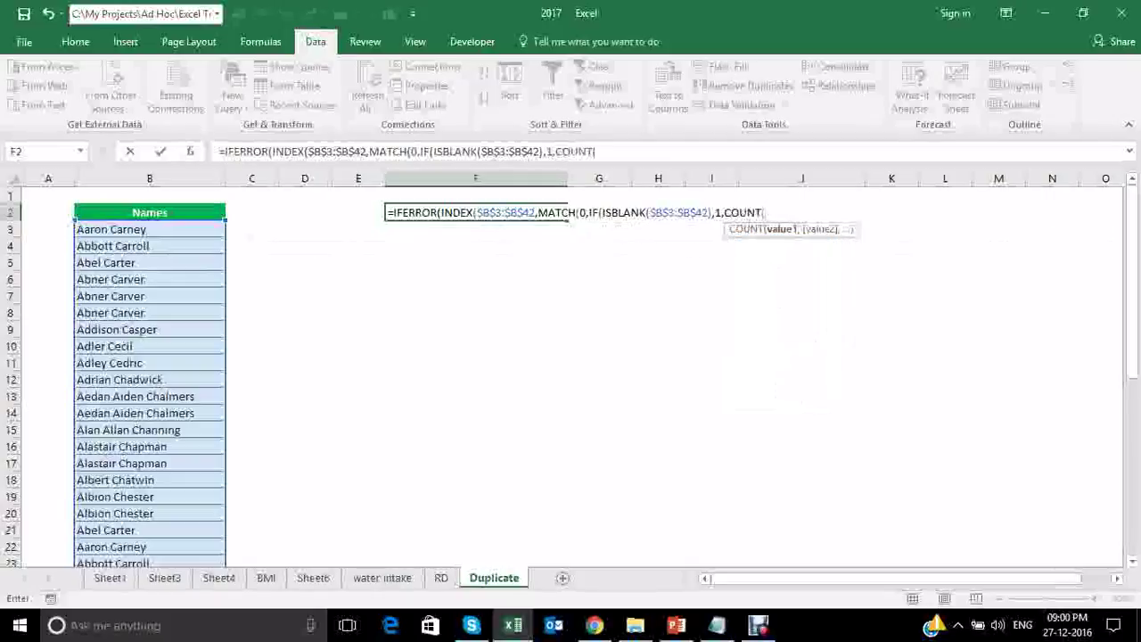
{"action": "key", "text": "BackSpace"}
Step: Finish F2 with COUNTIF($F$1:F1,$B$3:$B$42)),0)),"") and enter it
{"action": "type", "text": "i"}
{"action": "key", "text": "Tab"}
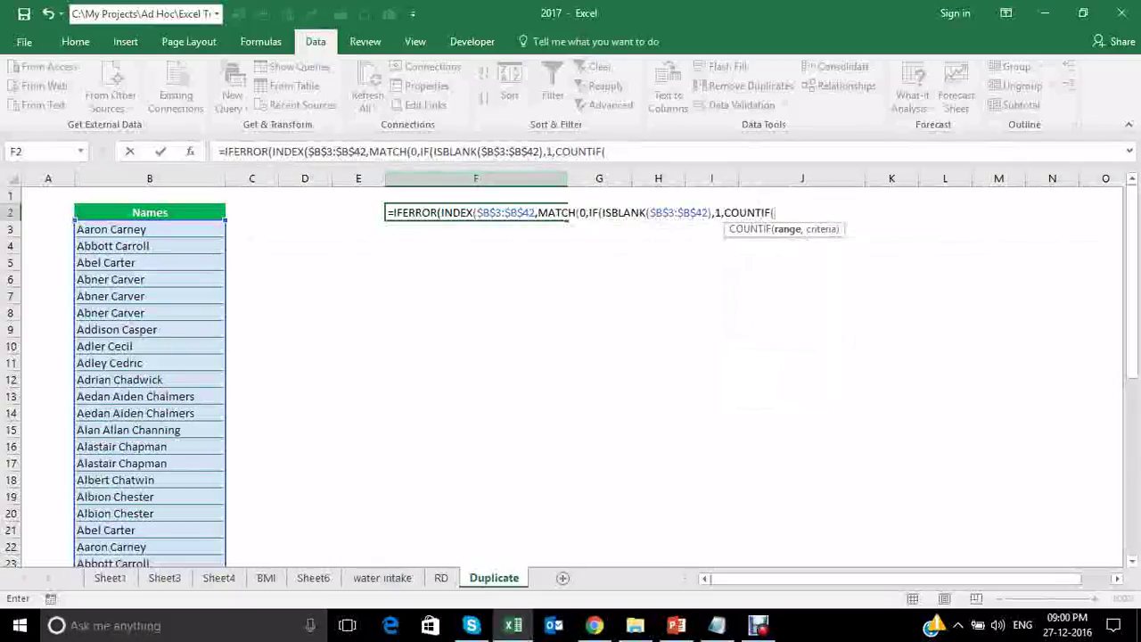
{"action": "left_click", "coordinate": [475, 196]}
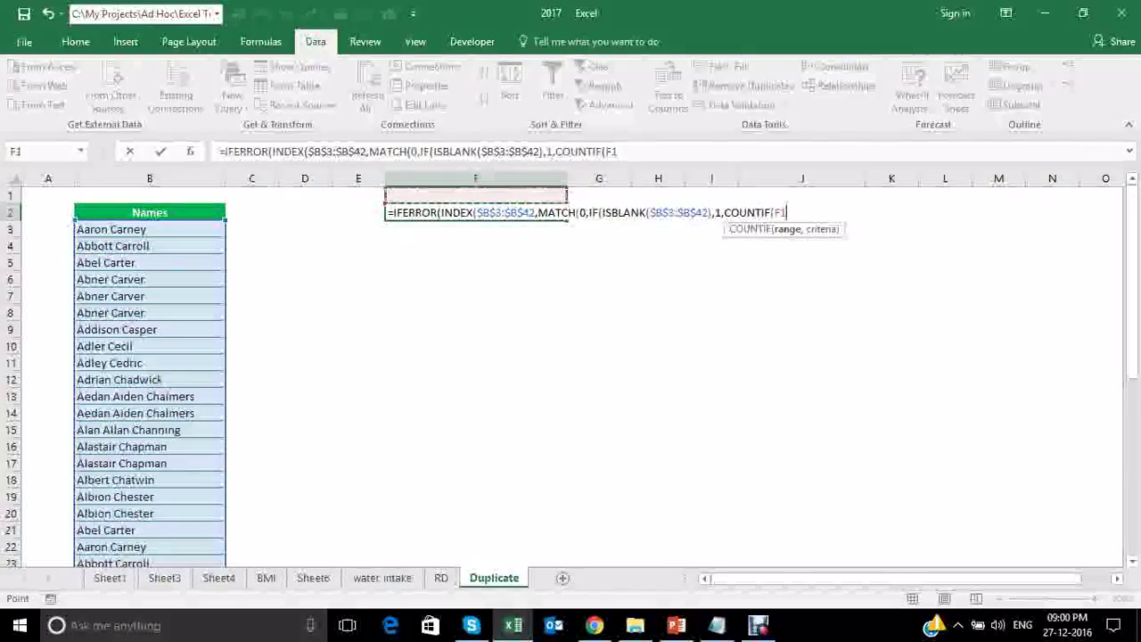
{"action": "key", "text": "F4"}
{"action": "key", "text": "F2"}
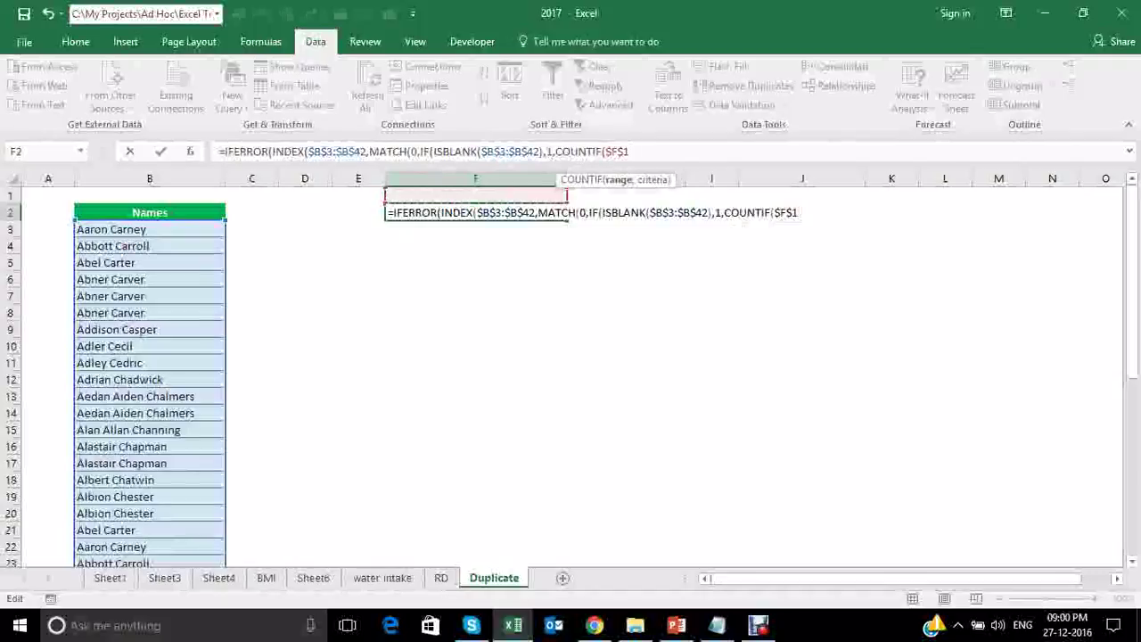
{"action": "type", "text": ":F"}
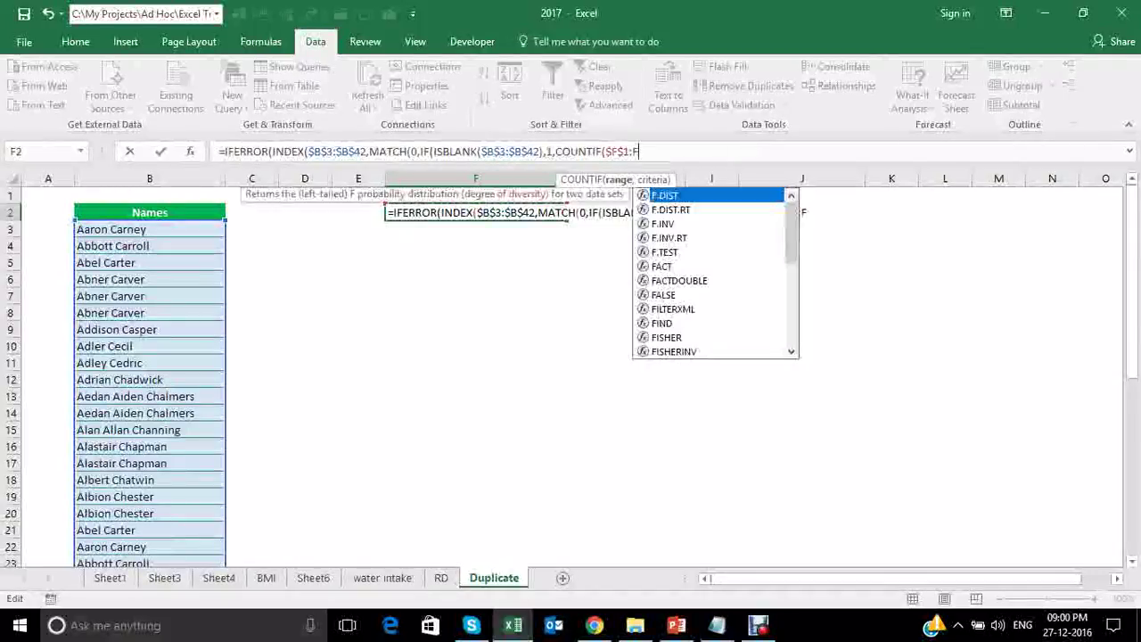
{"action": "type", "text": "1"}
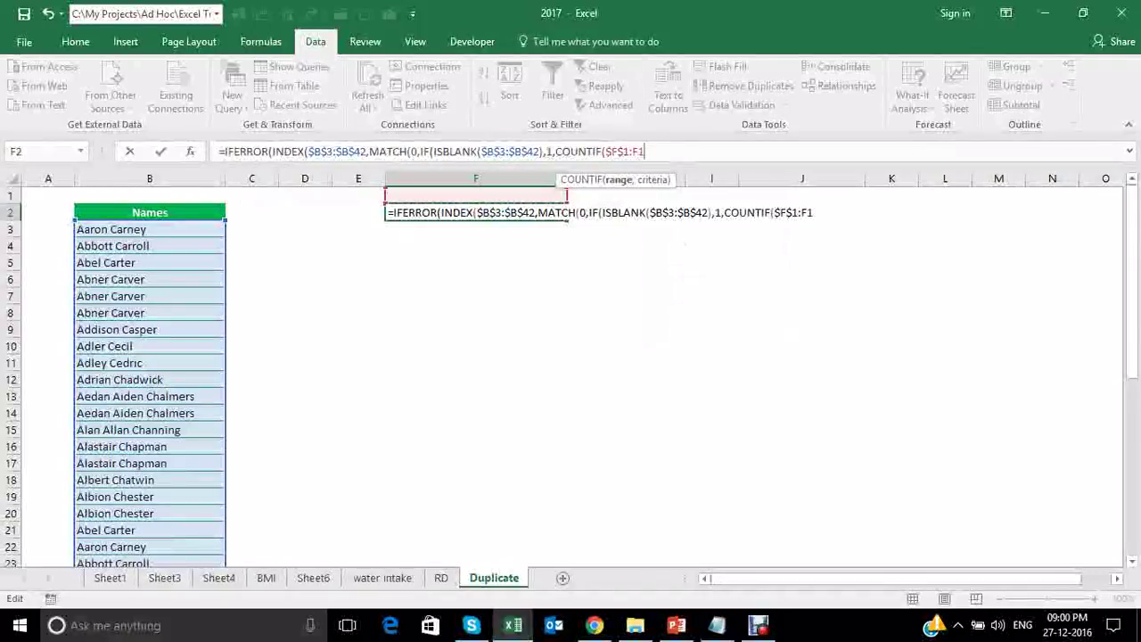
{"action": "type", "text": ","}
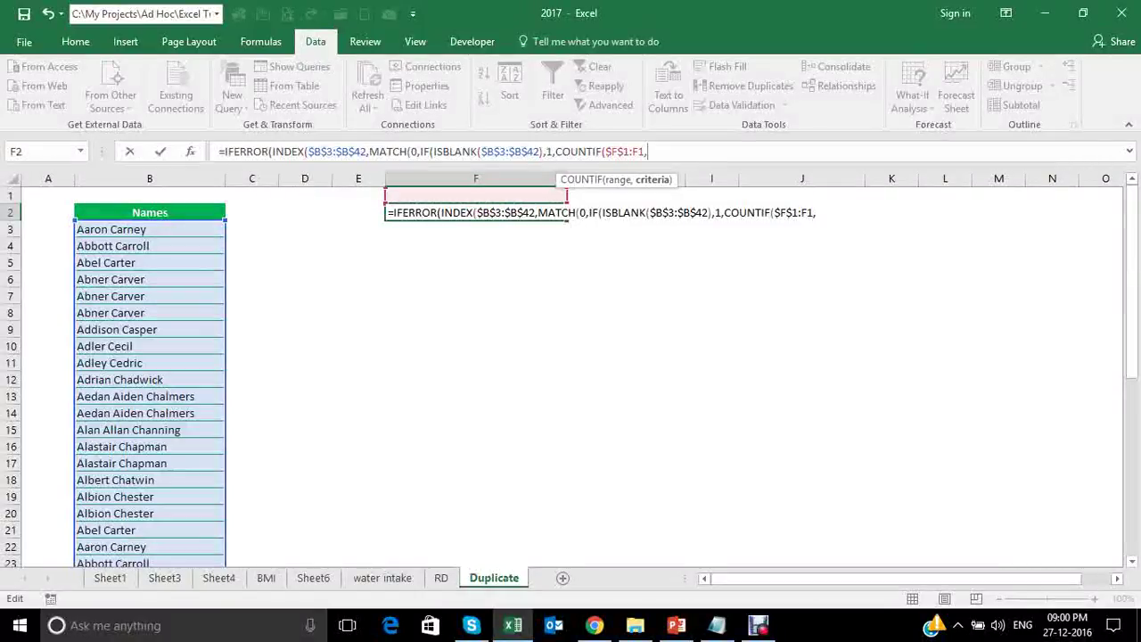
{"action": "left_click", "coordinate": [112, 229]}
{"action": "left_click_drag", "start_coordinate": [111, 229], "coordinate": [214, 554]}
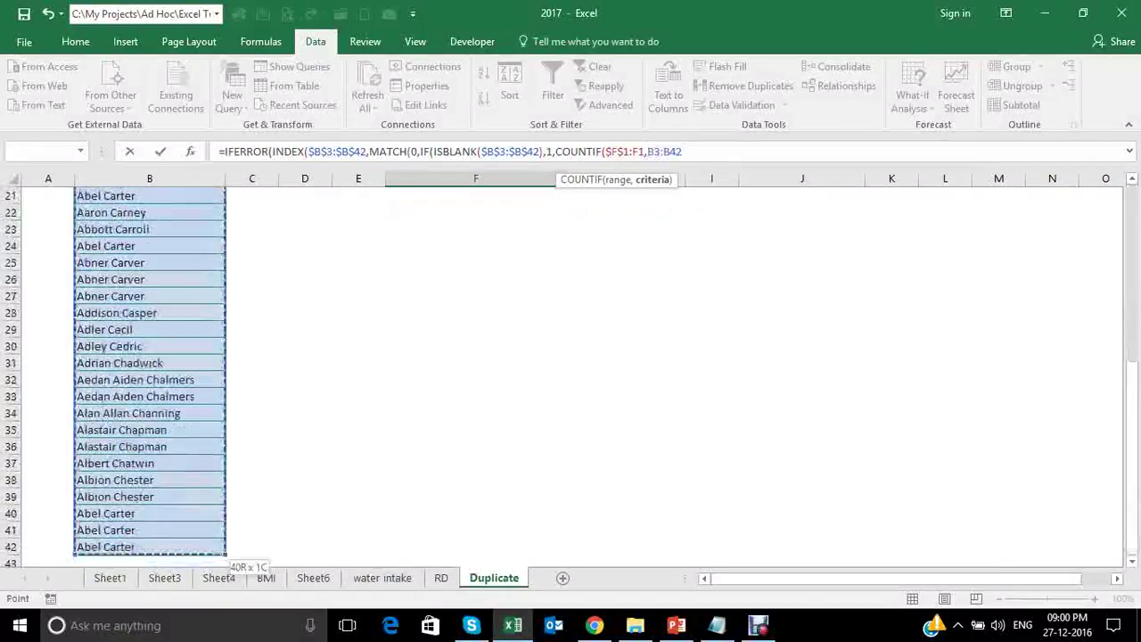
{"action": "key", "text": "F4"}
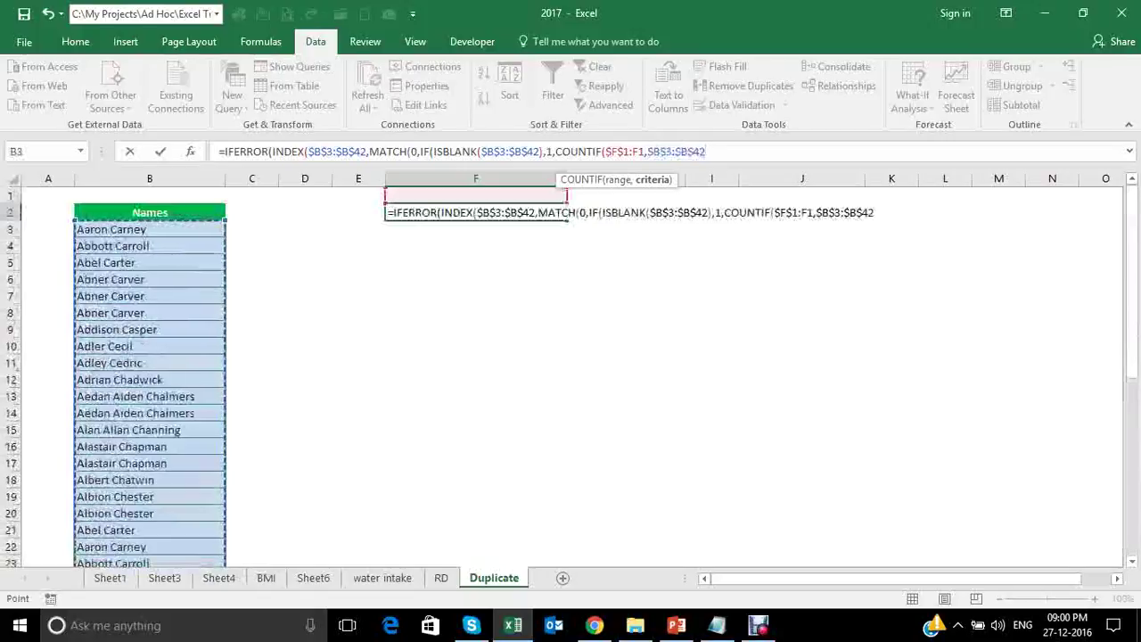
{"action": "type", "text": "))"}
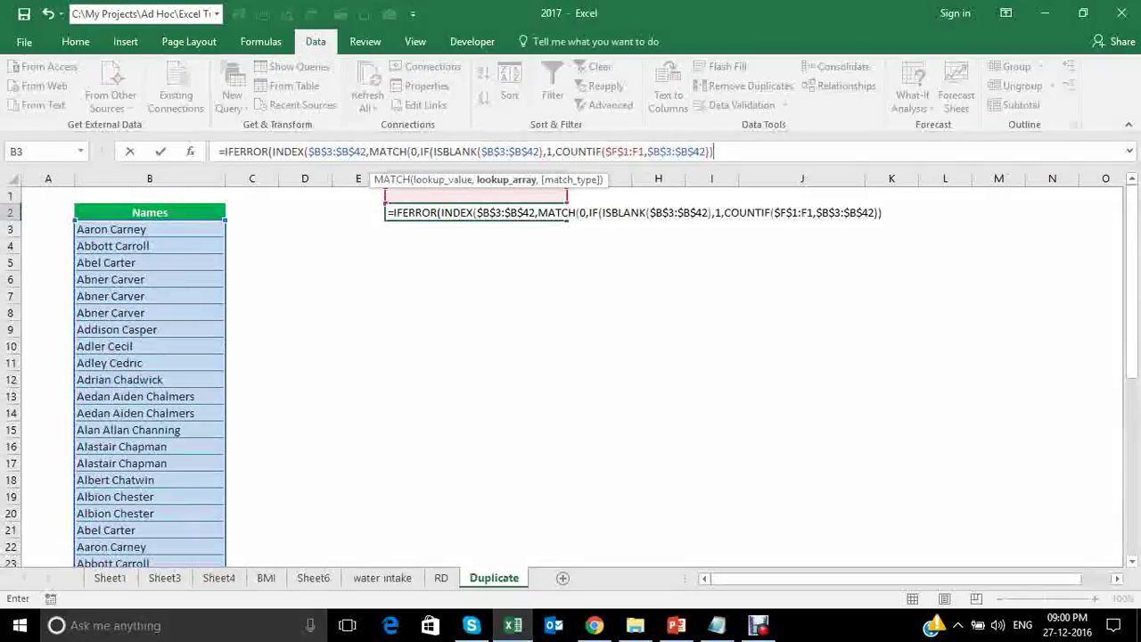
{"action": "type", "text": ",0"}
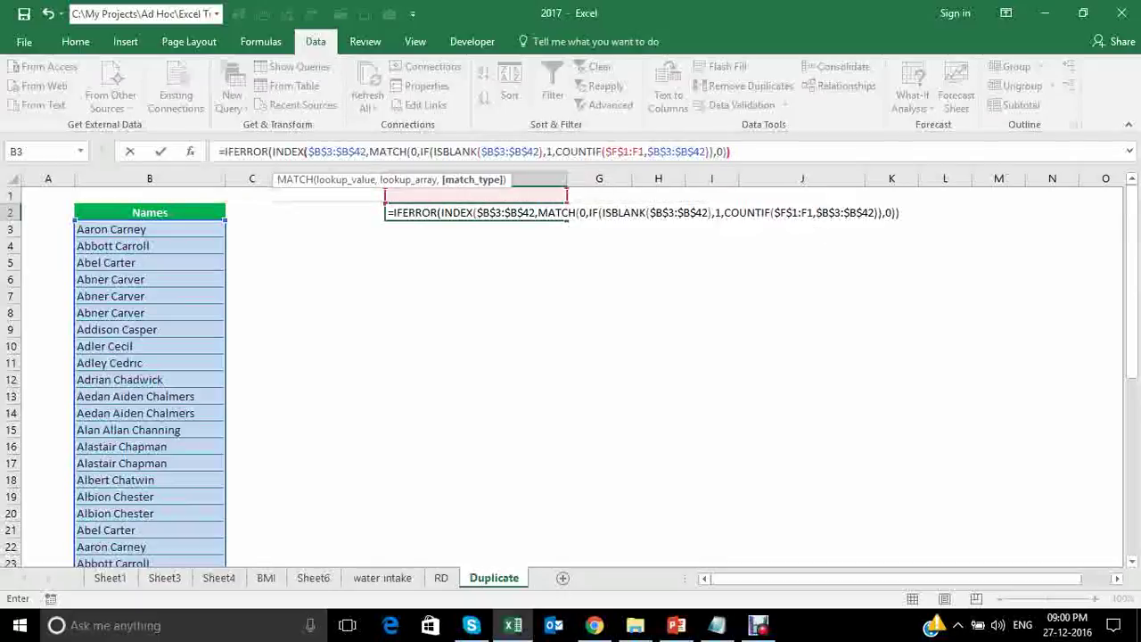
{"action": "type", "text": ")),\"\""}
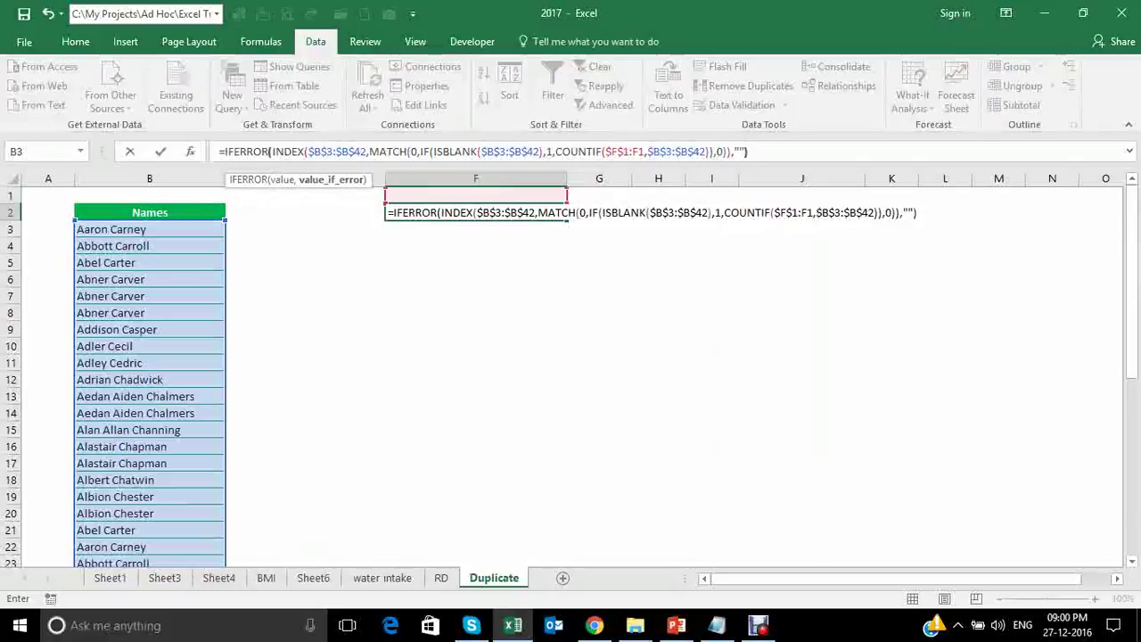
{"action": "key", "text": "ctrl+shift+Return"}
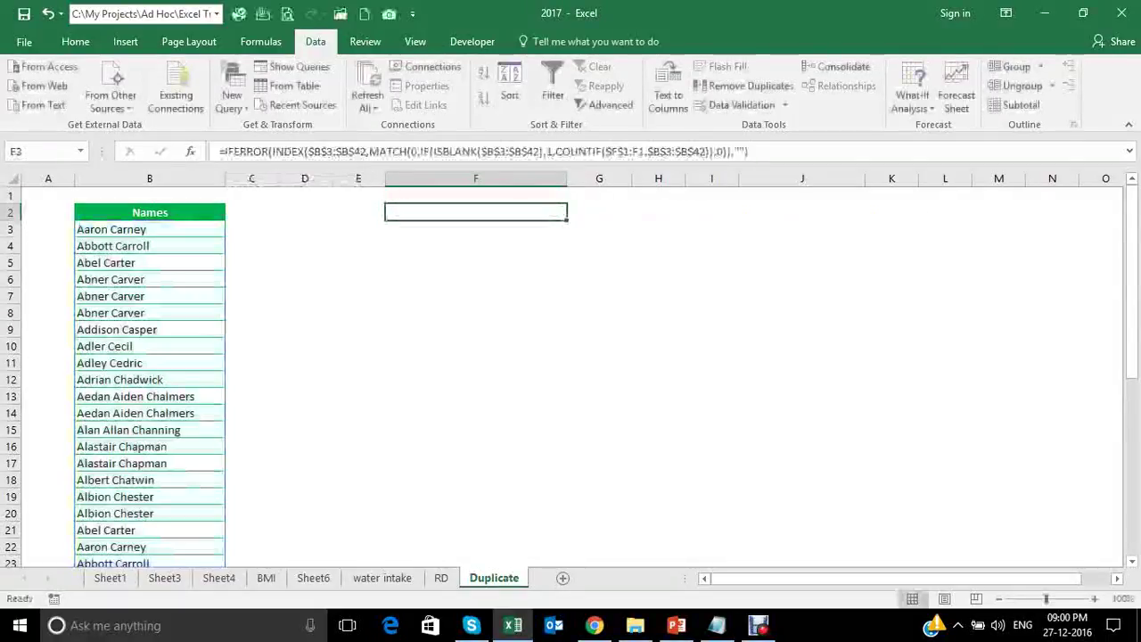
Step: Add notes 'oops - no result', 'well we need to use array function' and the Ctrl+Shift+Enter tip
{"action": "key", "text": "alt+Tab"}
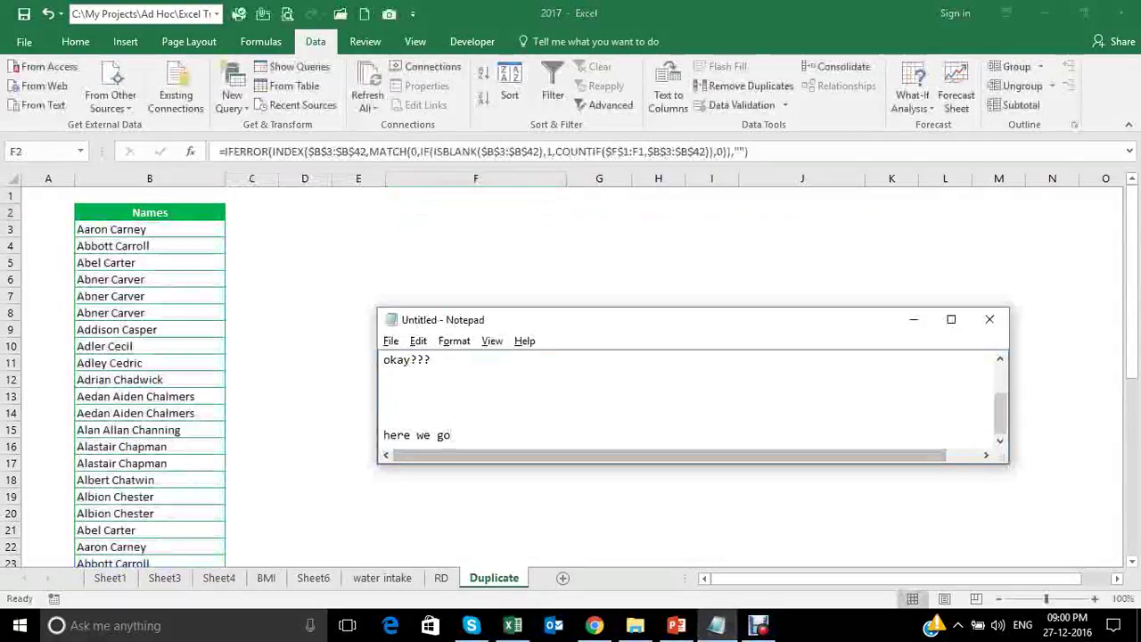
{"action": "key", "text": "Return"}
{"action": "key", "text": "Return"}
{"action": "key", "text": "Return"}
{"action": "key", "text": "Return"}
{"action": "type", "text": "oo"}
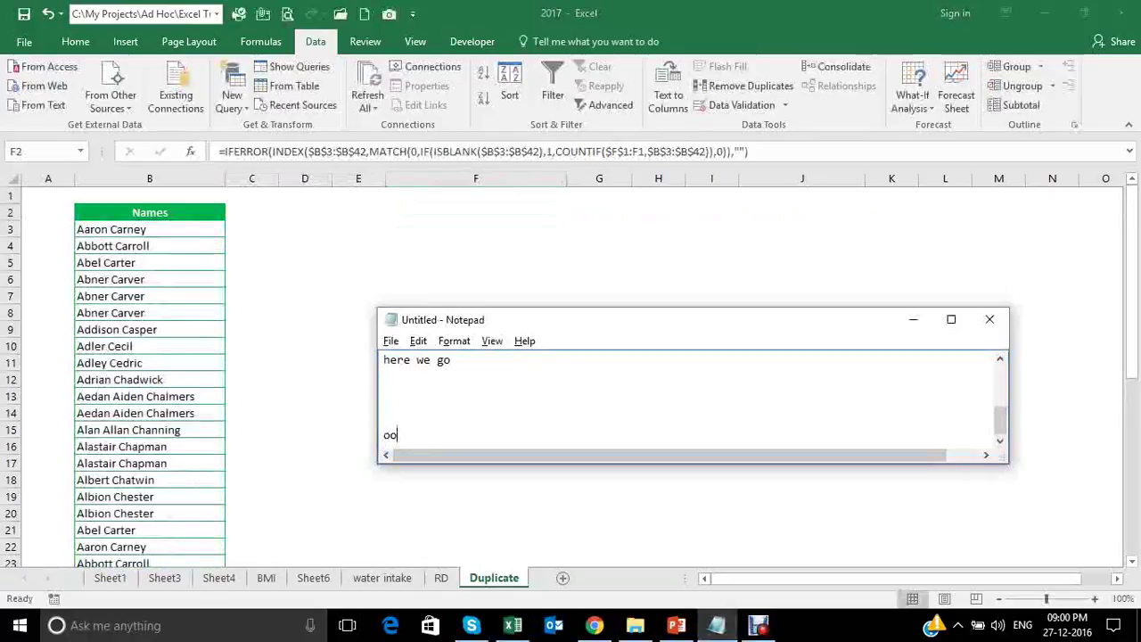
{"action": "type", "text": "ps"}
{"action": "type", "text": " - no result"}
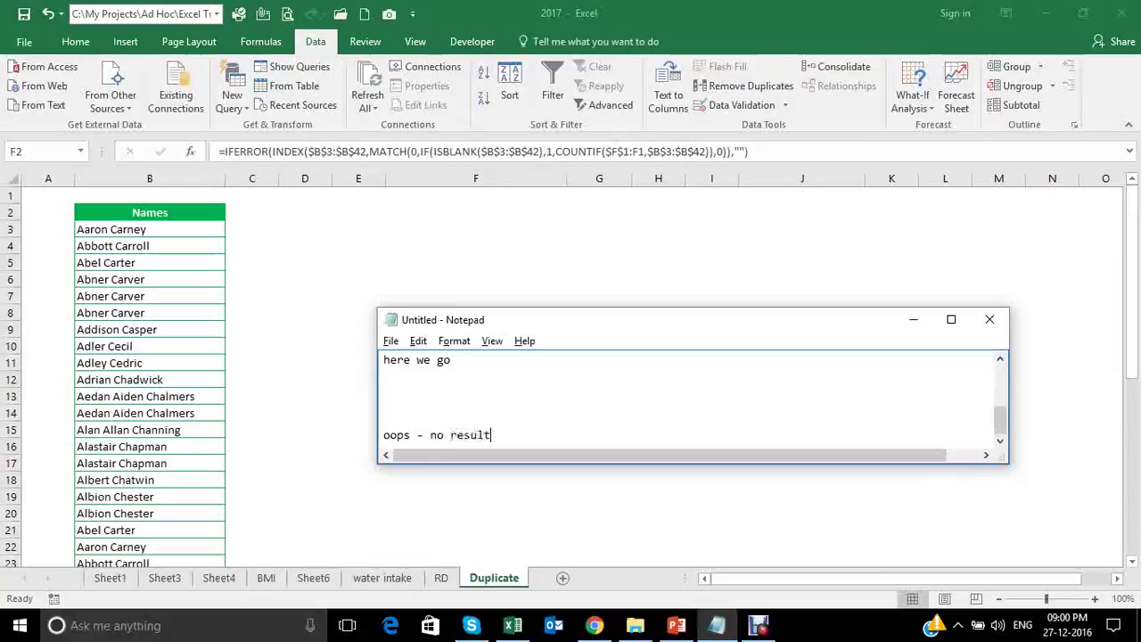
{"action": "key", "text": "Return"}
{"action": "type", "text": "wel"}
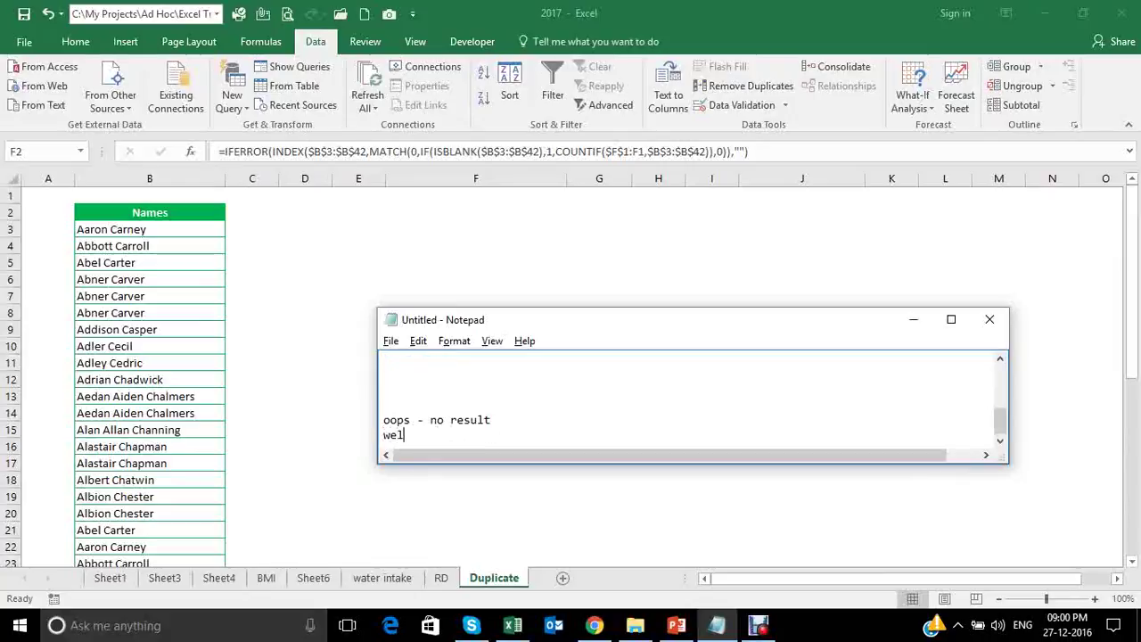
{"action": "type", "text": "l we need to u"}
{"action": "type", "text": "se array"}
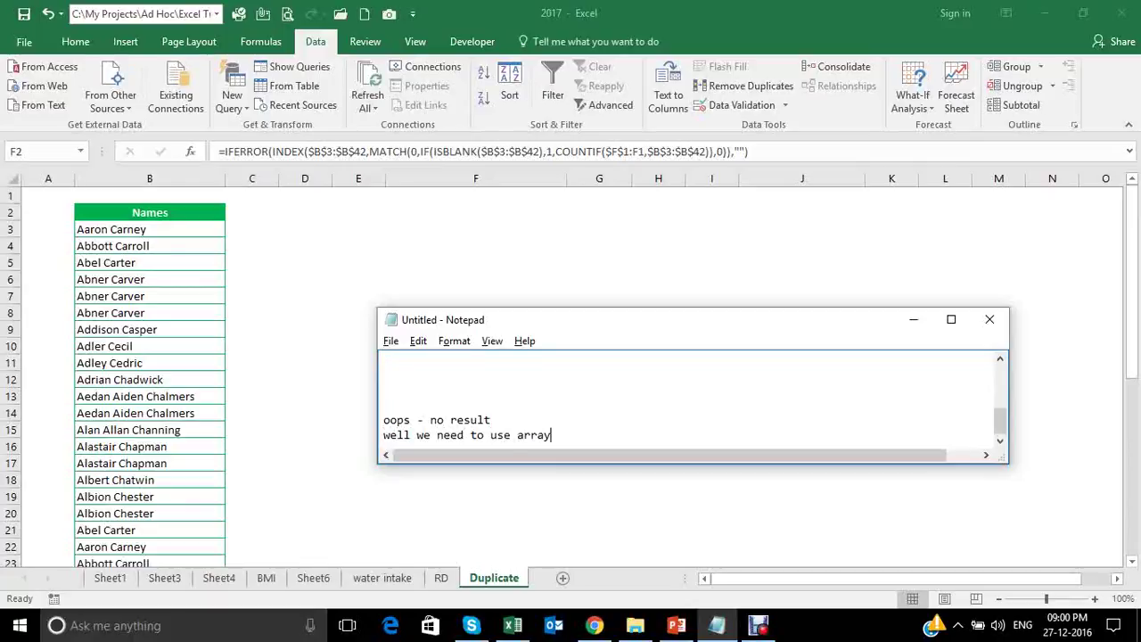
{"action": "type", "text": " function"}
{"action": "key", "text": "Return"}
{"action": "key", "text": "Return"}
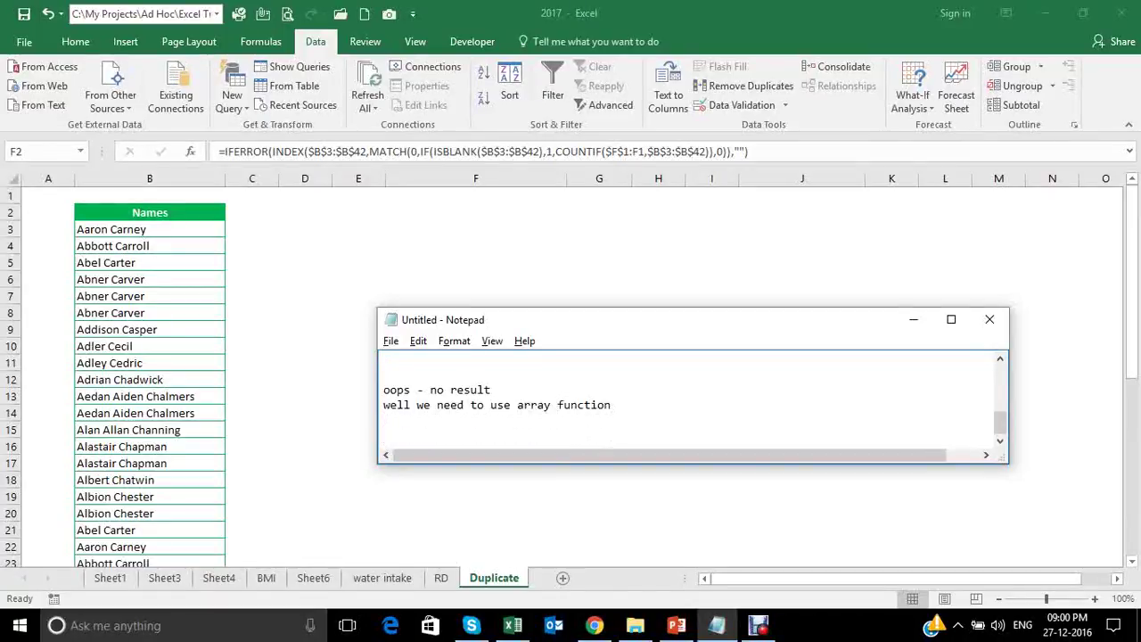
{"action": "type", "text": "ctrl"}
{"action": "type", "text": " + shift"}
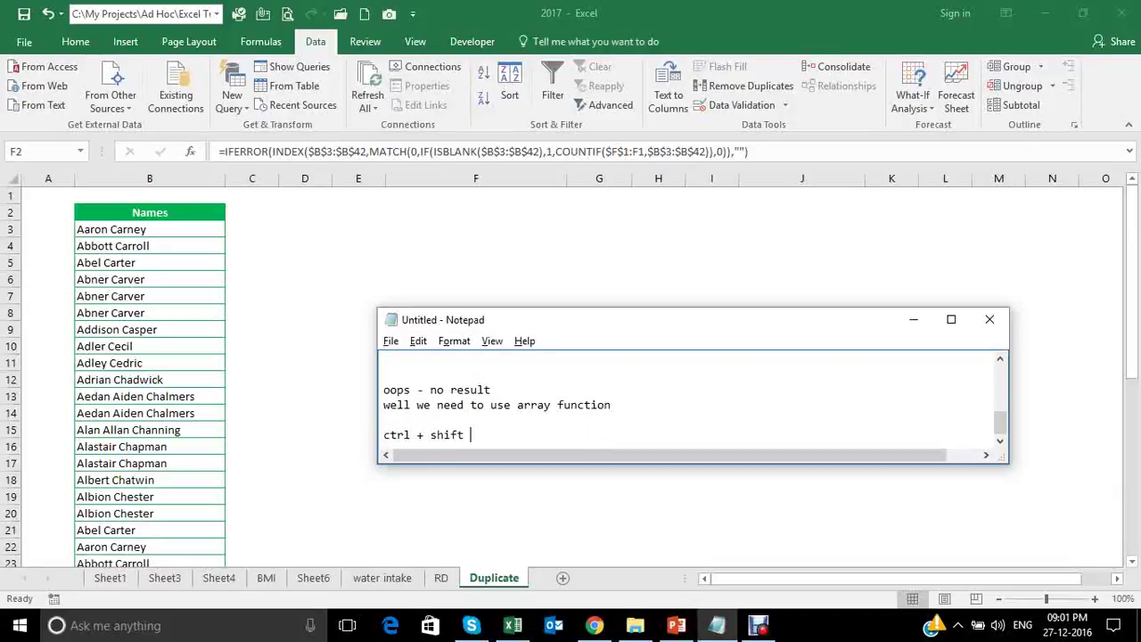
{"action": "type", "text": " + enter"}
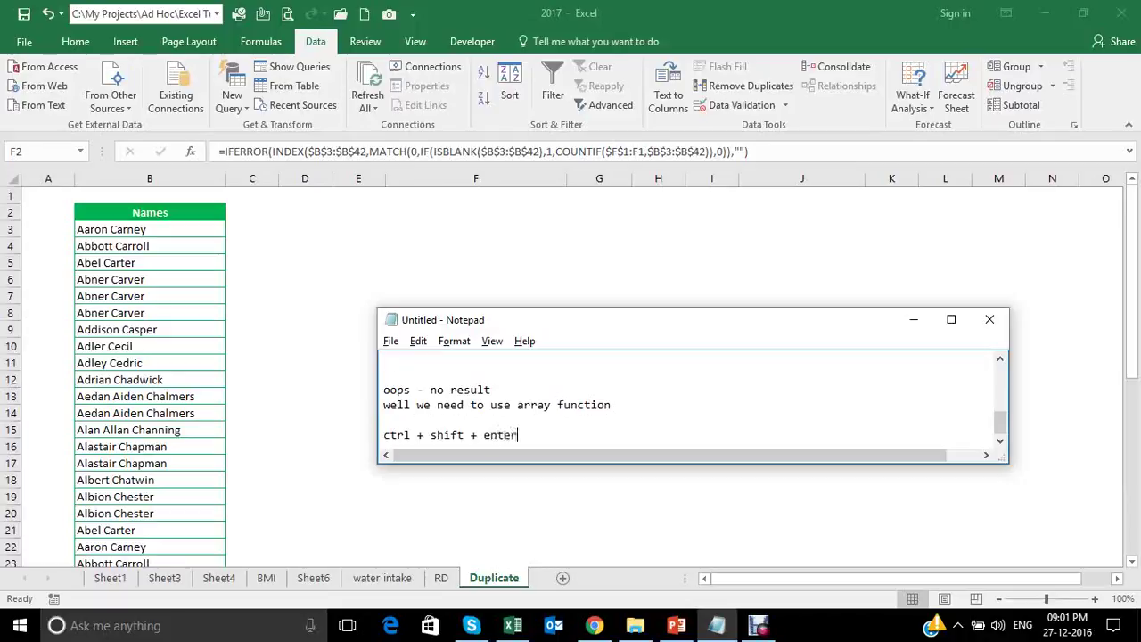
{"action": "key", "text": "Return"}
{"action": "key", "text": "alt+Tab"}
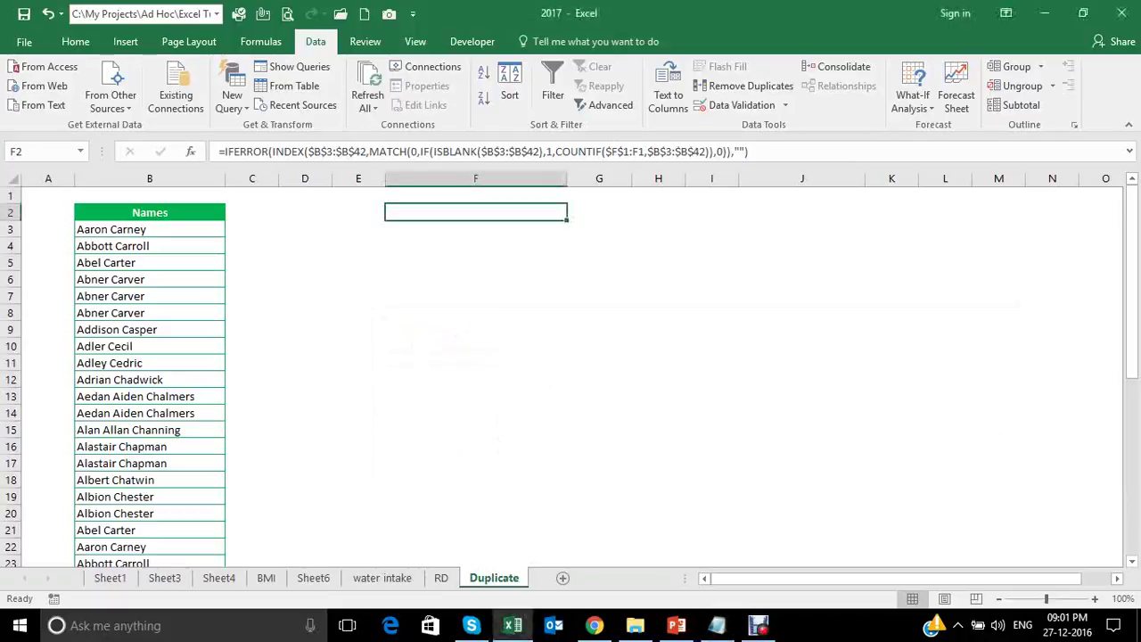
Step: Re-enter F2 as an array formula and fill it down through F12
{"action": "key", "text": "F2"}
{"action": "key", "text": "ctrl+shift+Return"}
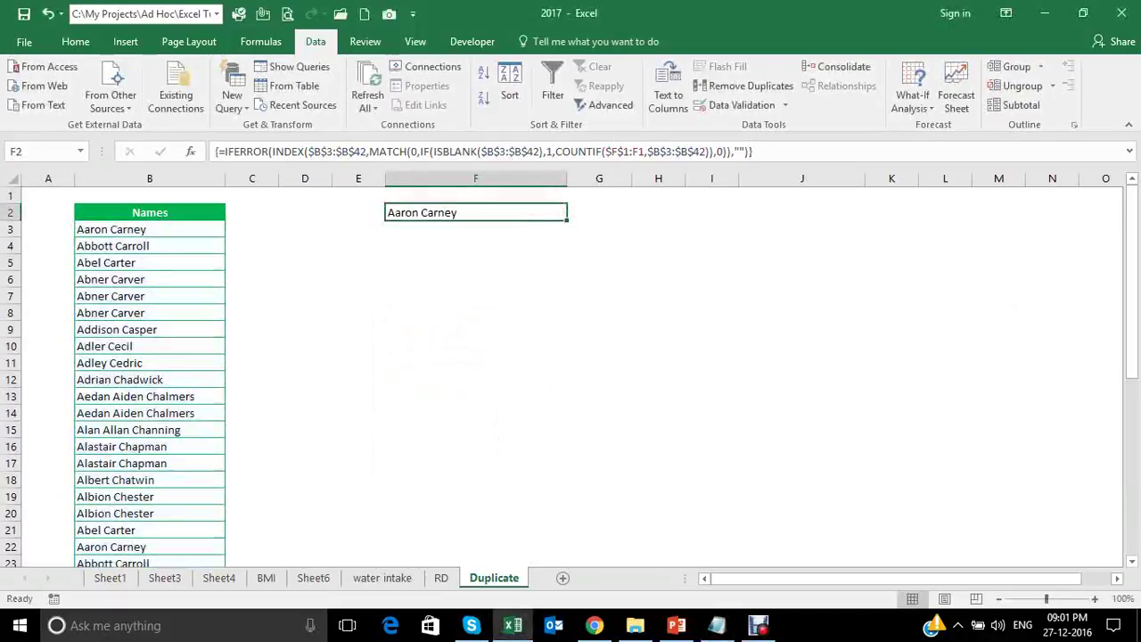
{"action": "key", "text": "Down"}
{"action": "key", "text": "shift+Down"}
{"action": "key", "text": "shift+Down"}
{"action": "key", "text": "shift+Down"}
{"action": "key", "text": "shift+Down"}
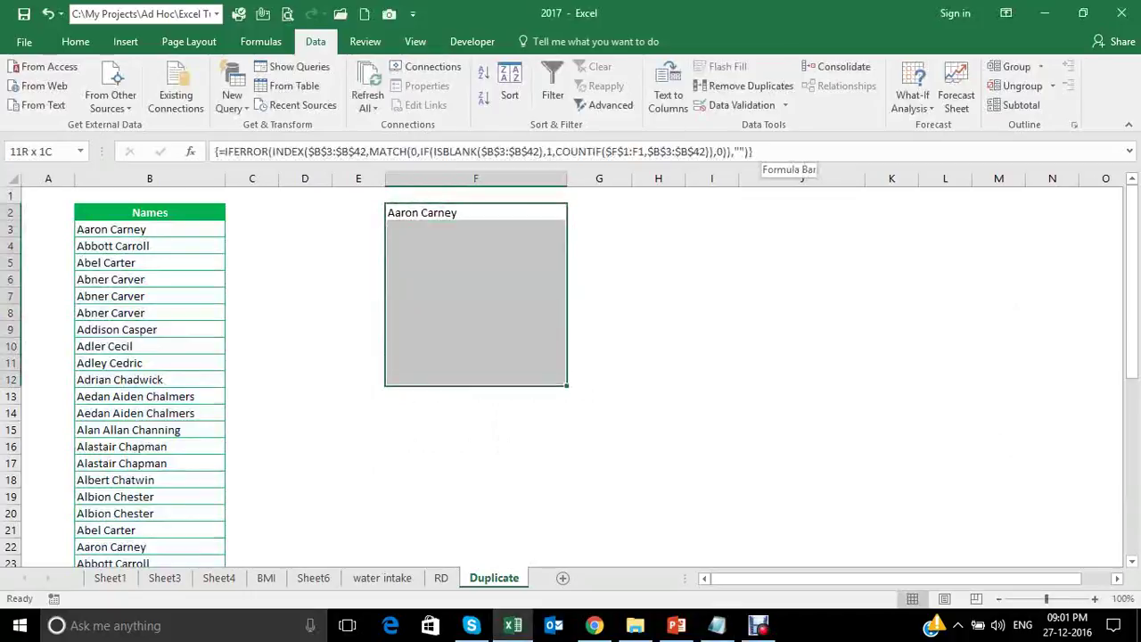
{"action": "key", "text": "ctrl+d"}
Step: Extend the array formula down to F16 and select the 13 listed names in F2:F14
{"action": "key", "text": "Down"}
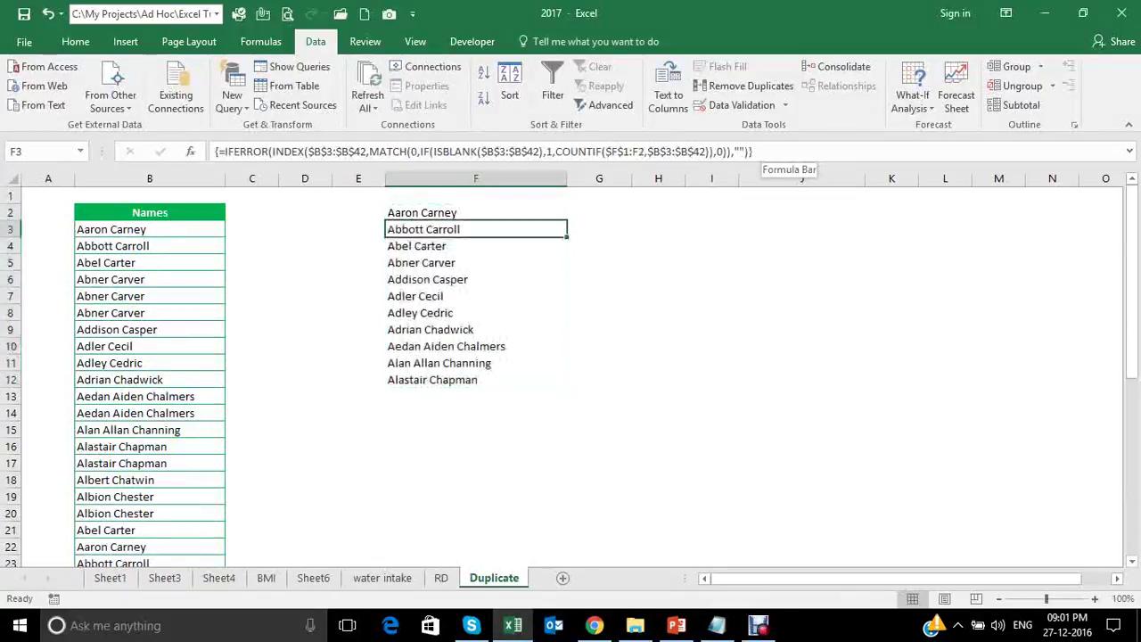
{"action": "key", "text": "ctrl+Down"}
{"action": "key", "text": "Down"}
{"action": "key", "text": "Down"}
{"action": "key", "text": "Down"}
{"action": "key", "text": "Down"}
{"action": "key", "text": "shift+Up"}
{"action": "key", "text": "shift+Up"}
{"action": "key", "text": "shift+Up"}
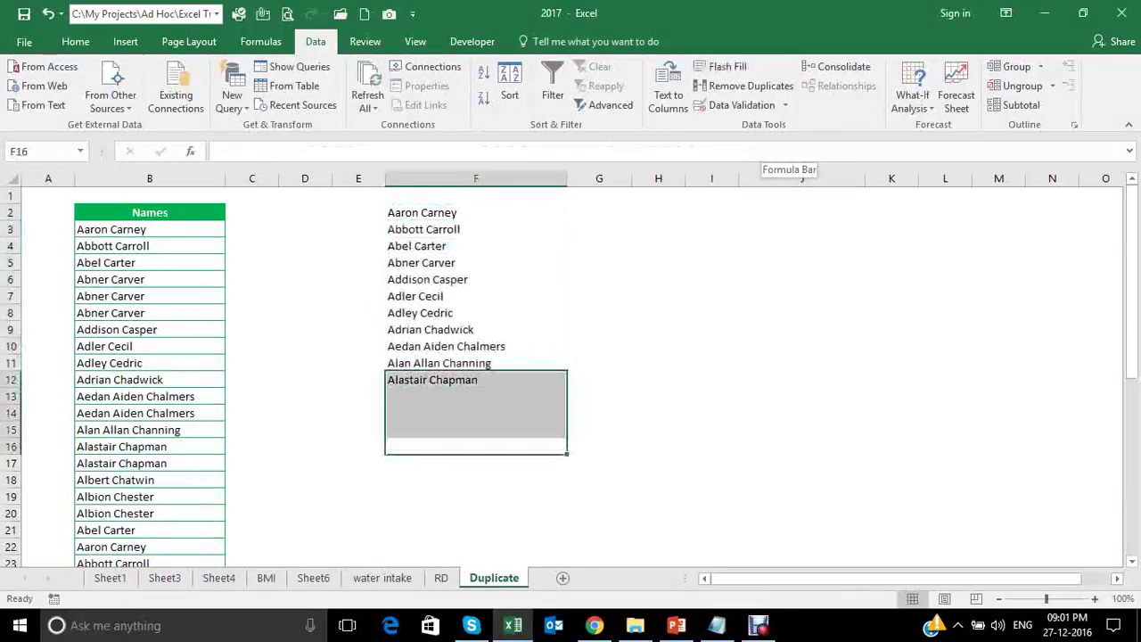
{"action": "key", "text": "ctrl+d"}
{"action": "key", "text": "Up"}
{"action": "key", "text": "Up"}
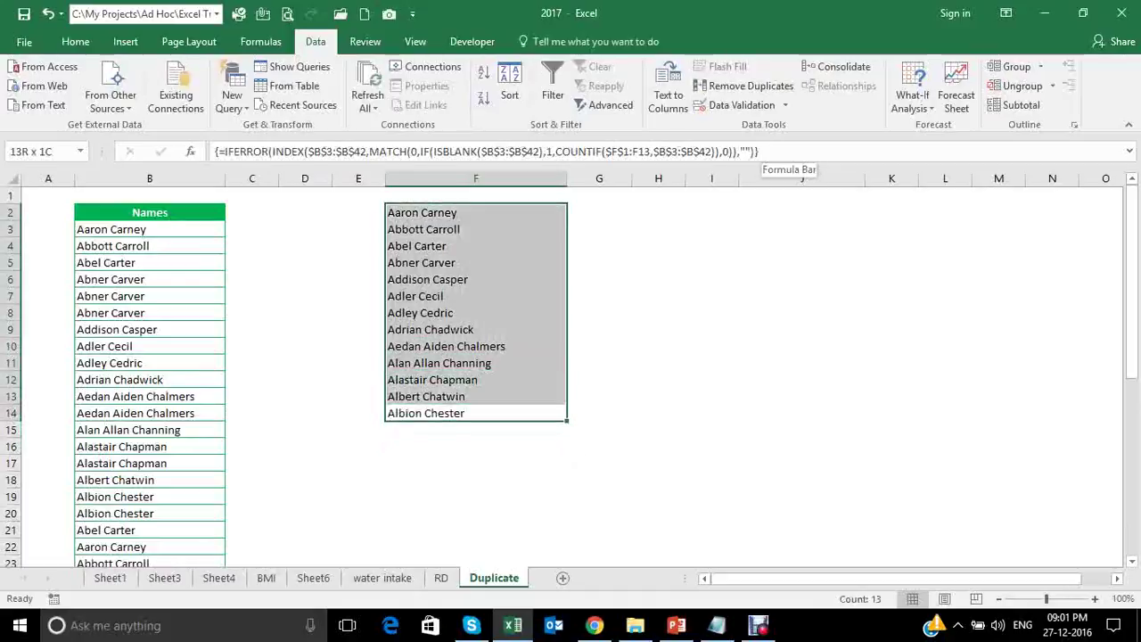
{"action": "key", "text": "ctrl+shift+Up"}
Step: Replace the old notes with a remark that only 13 unique names appear, followed by 'nice??'
{"action": "left_click", "coordinate": [717, 625]}
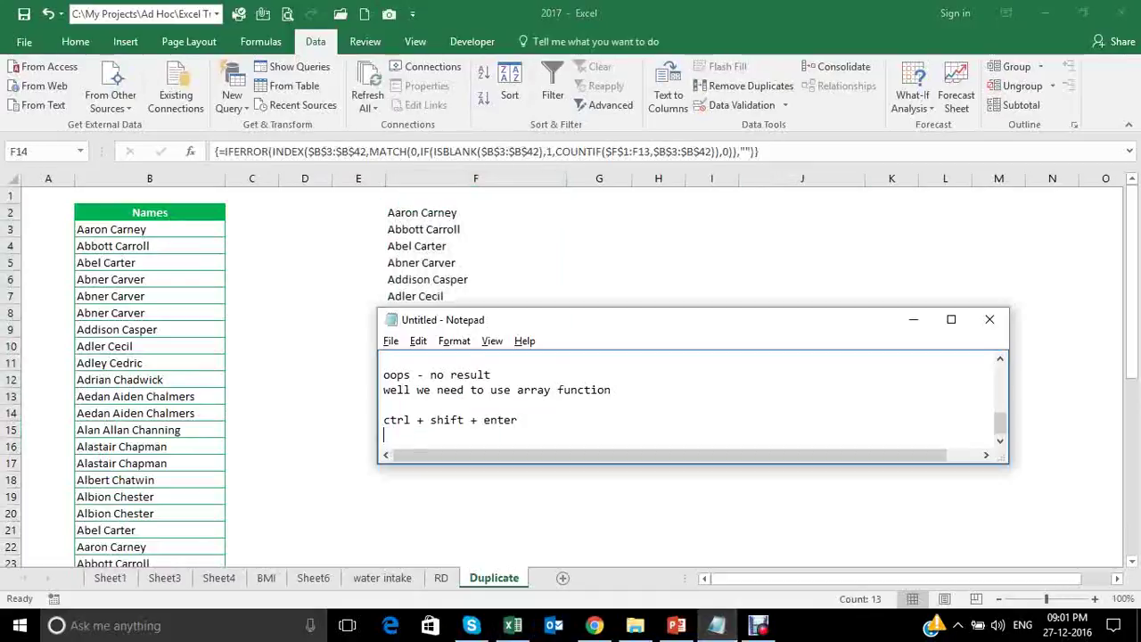
{"action": "key", "text": "ctrl+a"}
{"action": "type", "text": "See"}
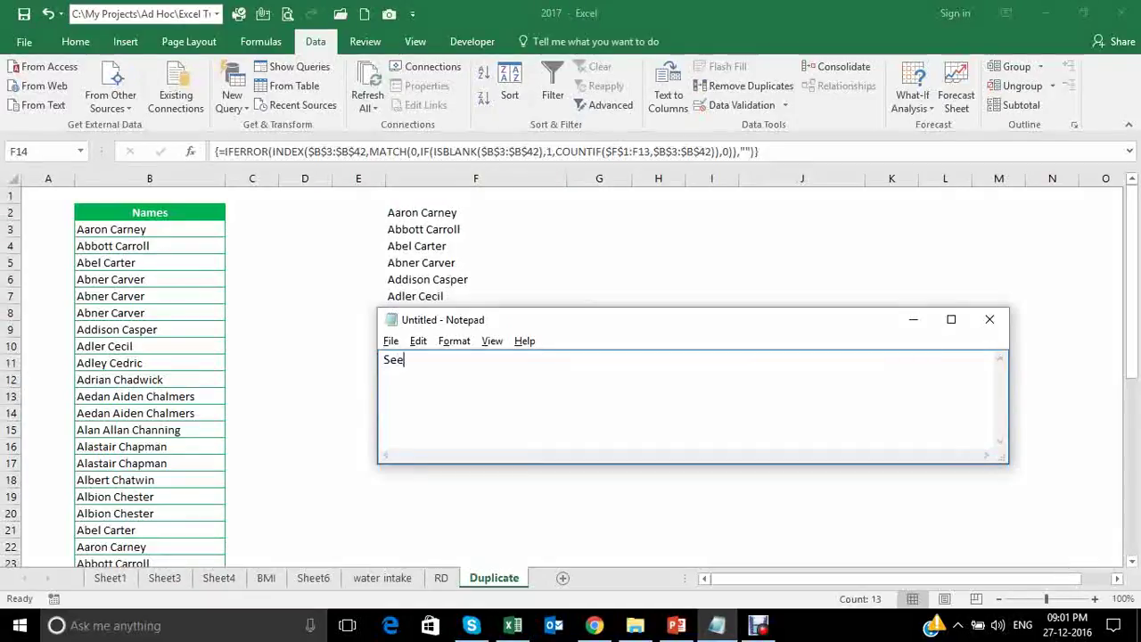
{"action": "type", "text": " orly "}
{"action": "type", "text": "qu"}
{"action": "type", "text": "ame"}
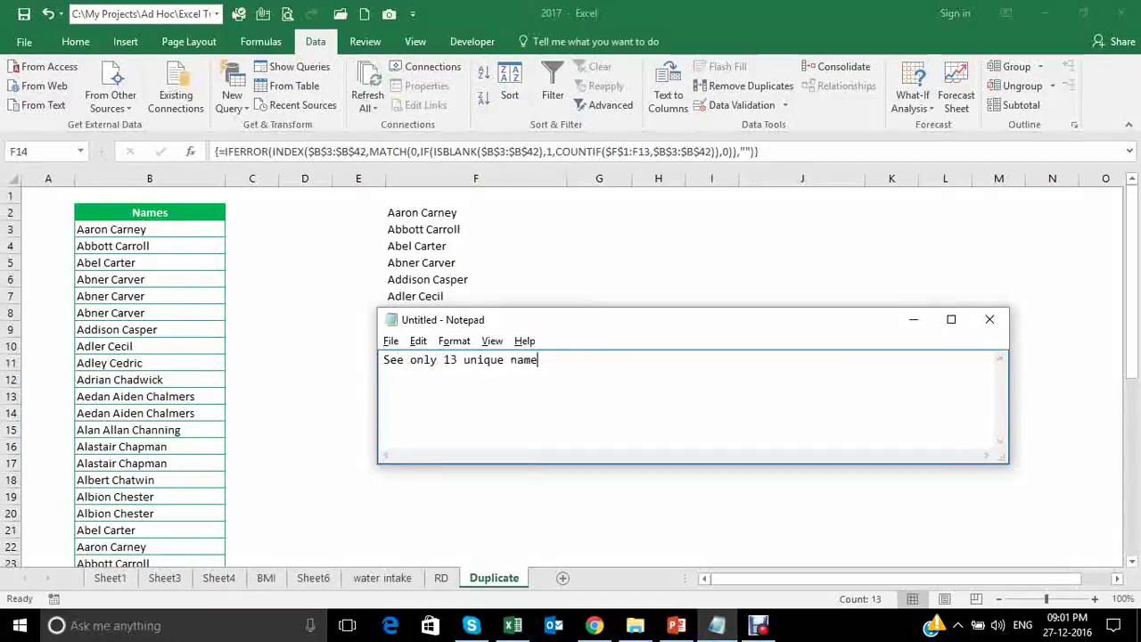
{"action": "key", "text": "Return"}
{"action": "type", "text": "nice??"}
Step: Add a request to give the video a thumbs up and subscribe, then 'thanks for watching'
{"action": "key", "text": "Return"}
{"action": "key", "text": "Return"}
{"action": "type", "text": "well "}
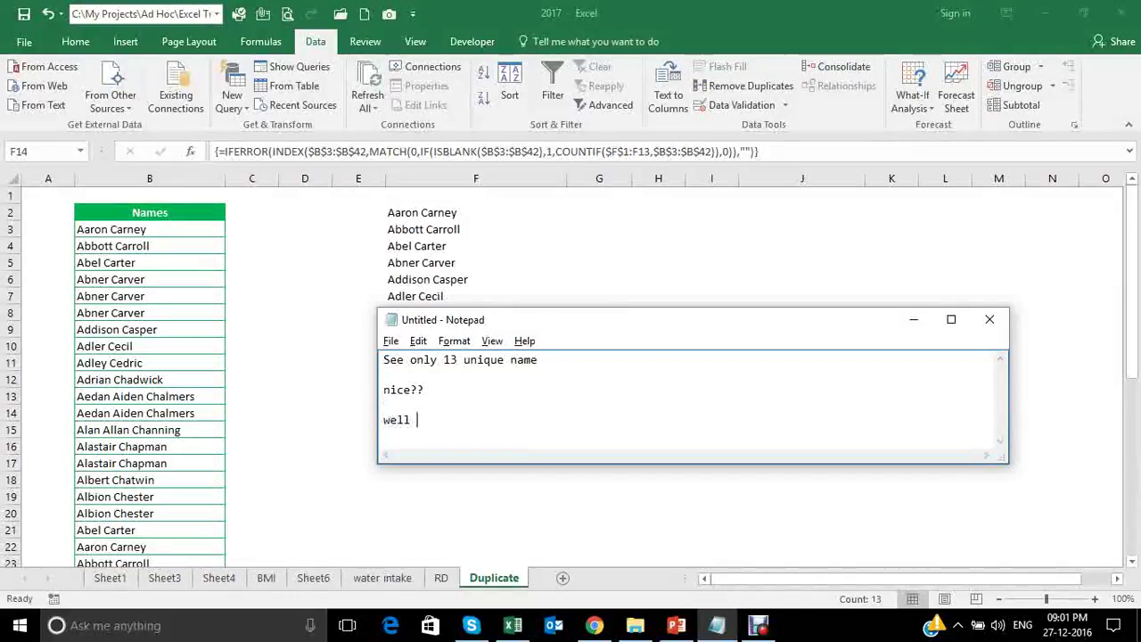
{"action": "type", "text": "give a thum"}
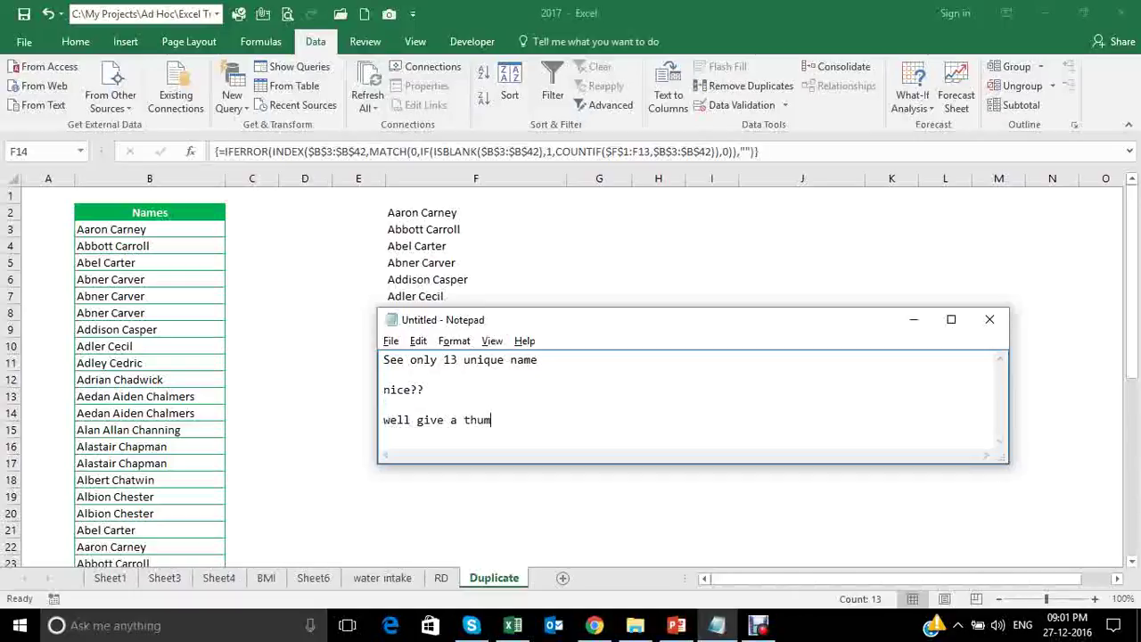
{"action": "type", "text": "bs up to th"}
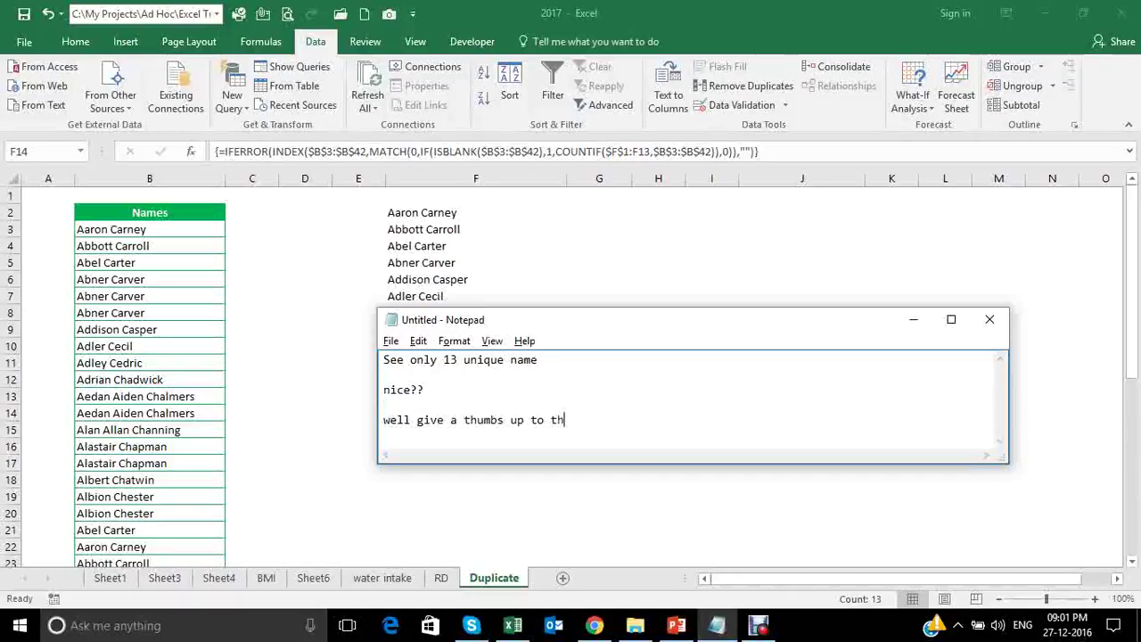
{"action": "type", "text": "is video and "}
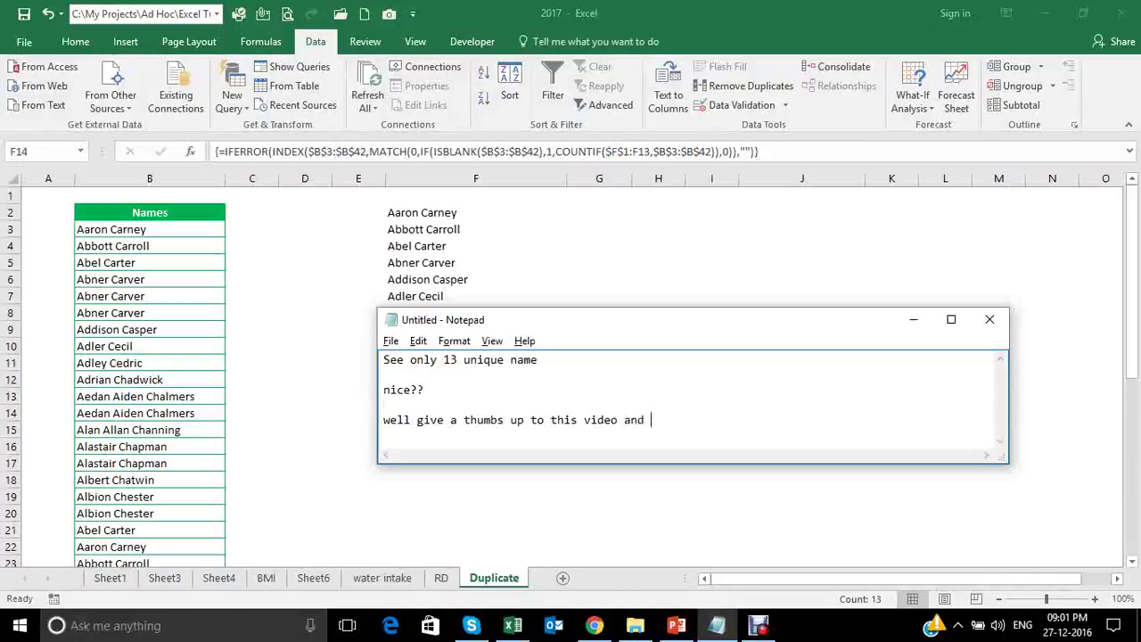
{"action": "type", "text": "subscribe"}
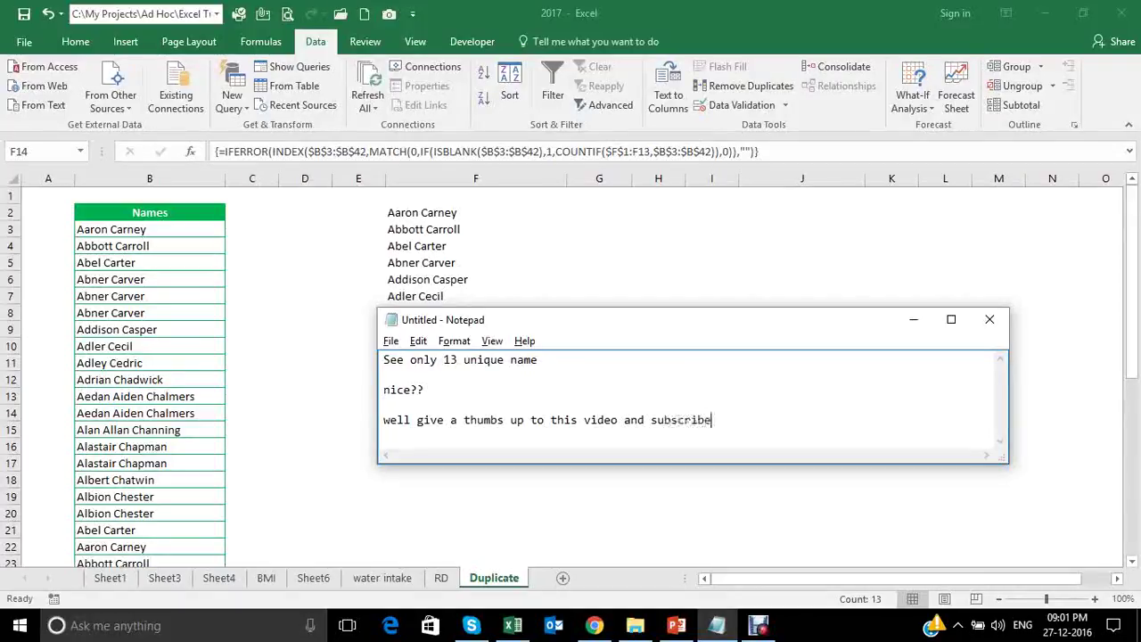
{"action": "type", "text": " to my chann"}
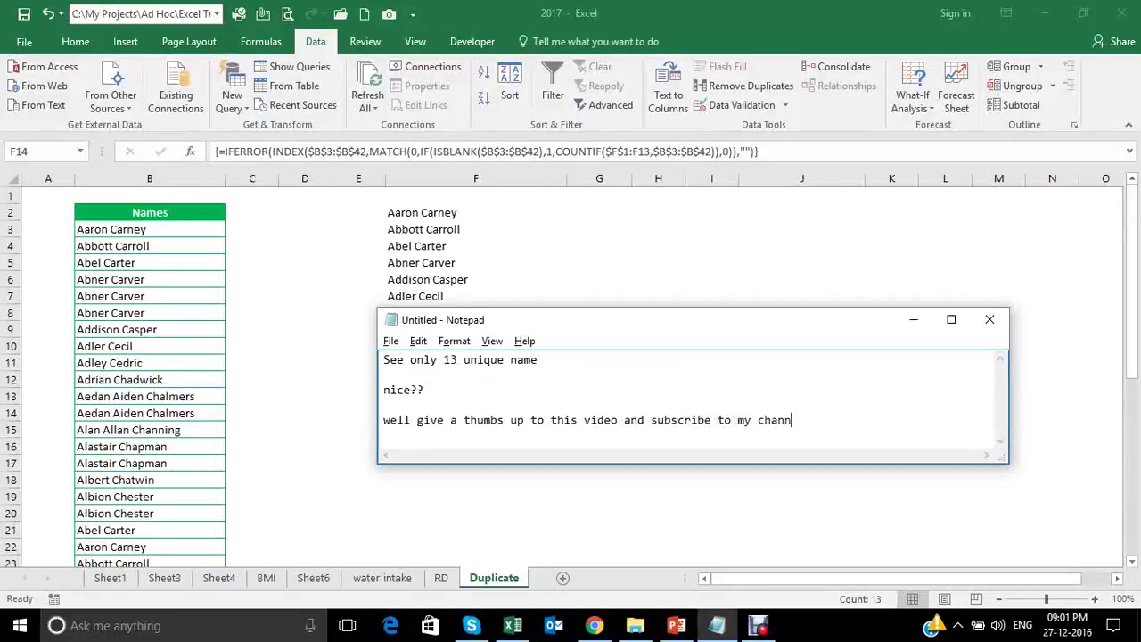
{"action": "key", "text": "Return"}
{"action": "key", "text": "Return"}
{"action": "key", "text": "Return"}
{"action": "type", "text": "th"}
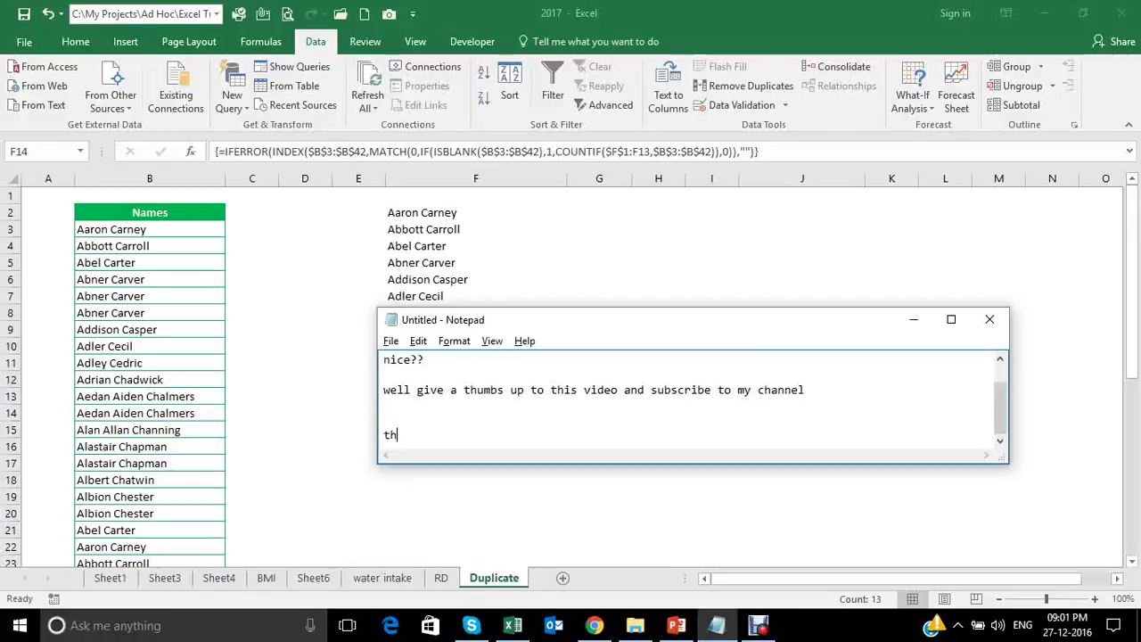
{"action": "type", "text": "anks for w"}
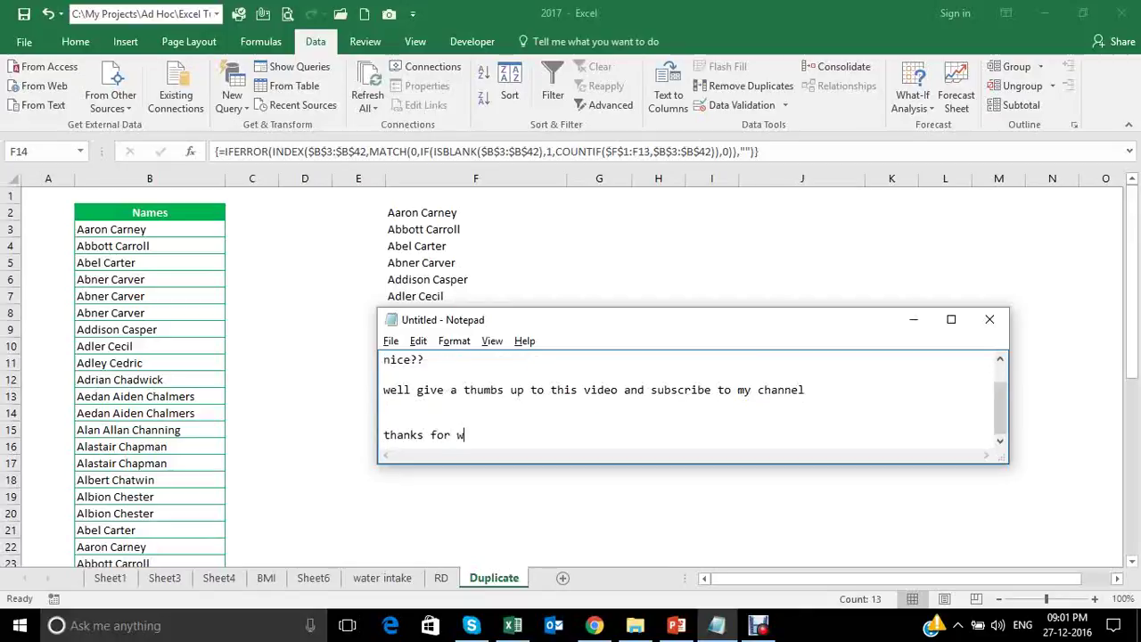